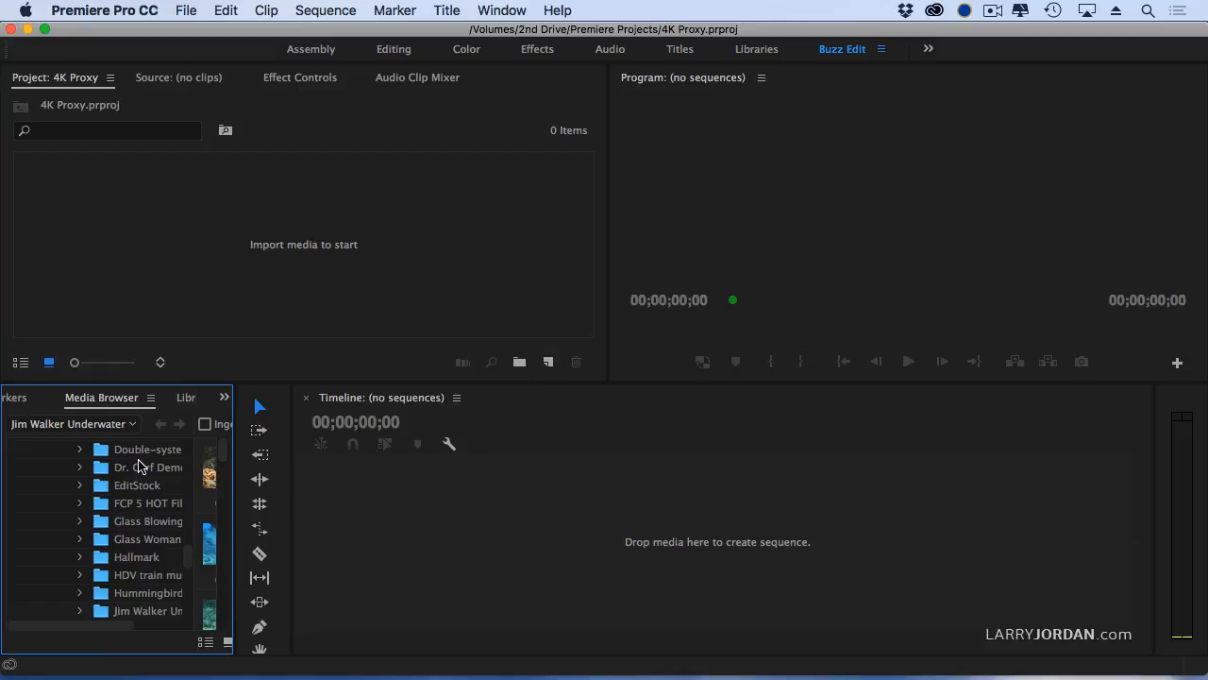
{"action": "scroll", "coordinate": [139, 464], "scroll_direction": "down", "scroll_amount": 5}
Maximize the Media Browser panel to fill the whole window.
{"action": "double_click", "coordinate": [102, 397]}
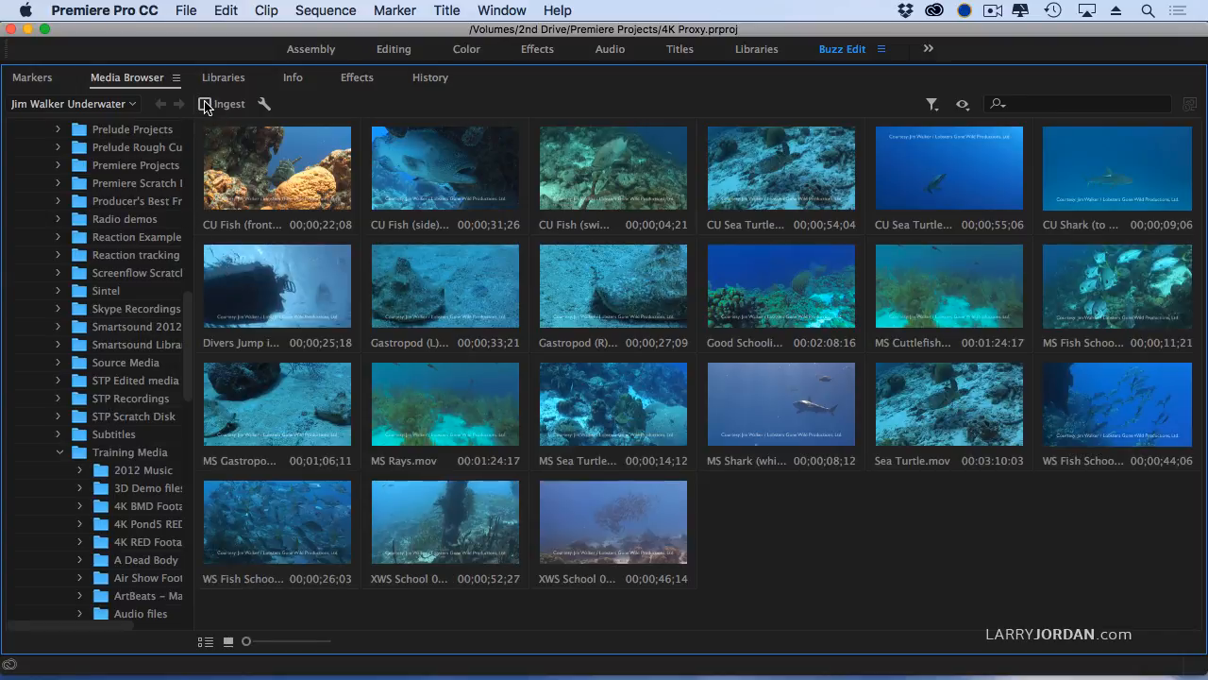
Enable Ingest and bring up the project's Ingest Settings, positioned near the top.
{"action": "left_click", "coordinate": [205, 104]}
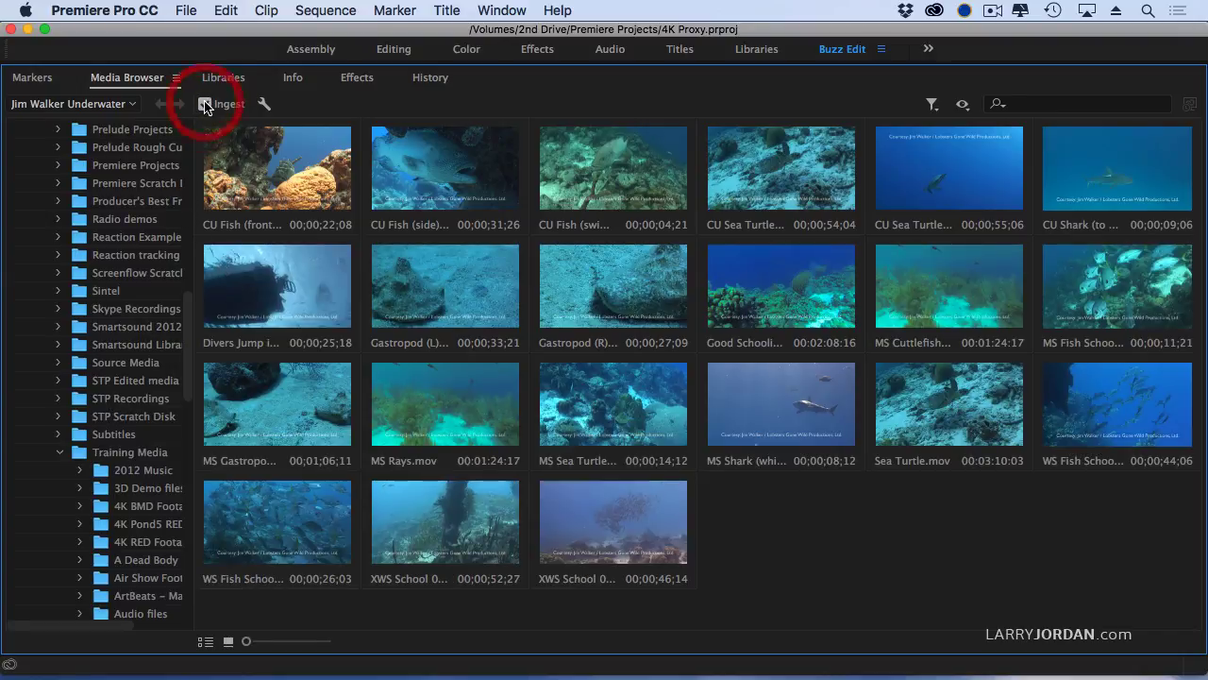
{"action": "left_click", "coordinate": [264, 104]}
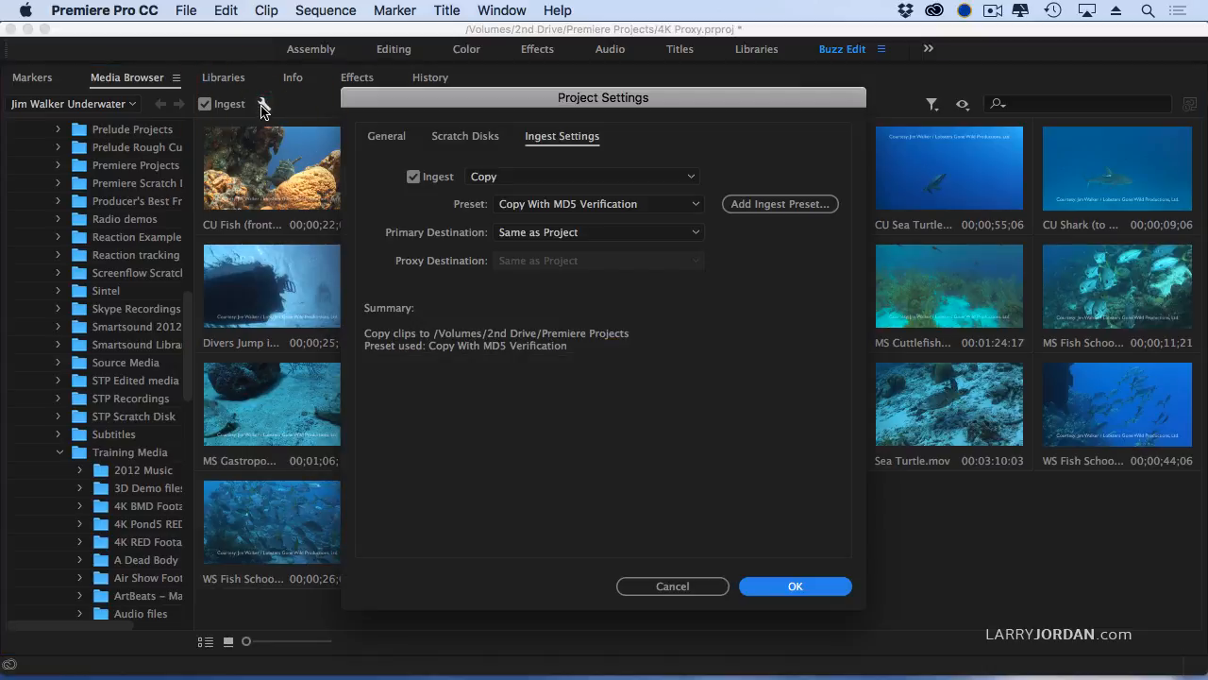
{"action": "left_click_drag", "start_coordinate": [481, 98], "coordinate": [555, 79]}
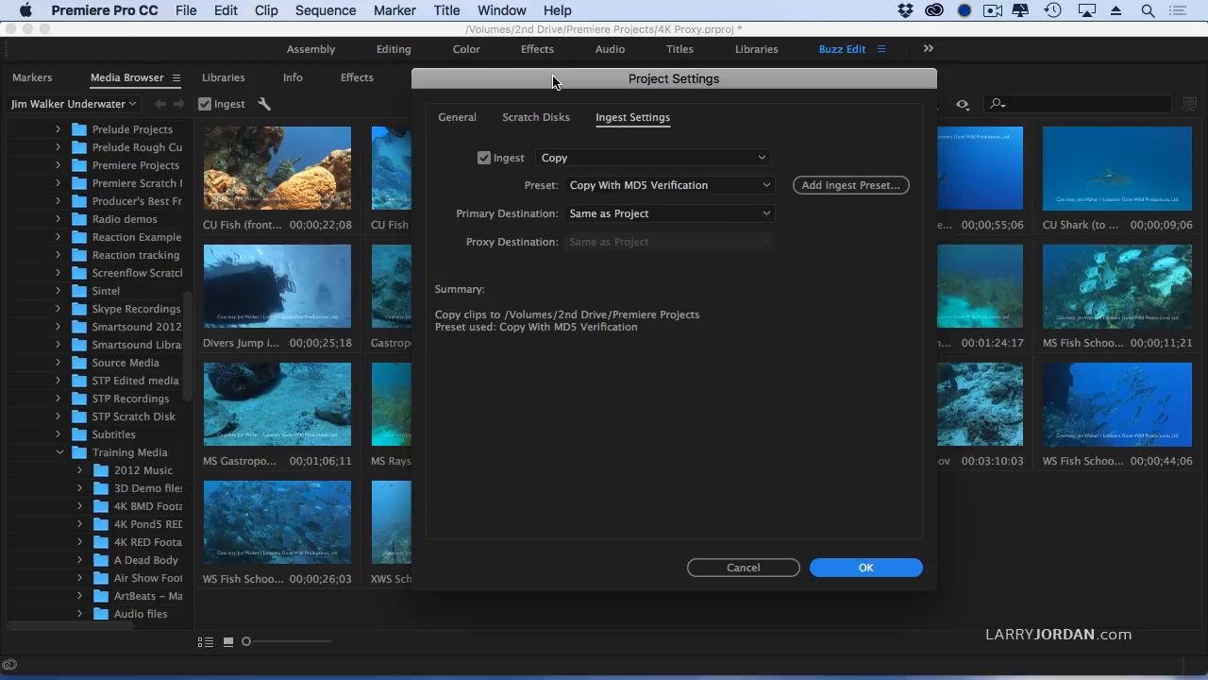
{"action": "left_click", "coordinate": [555, 81]}
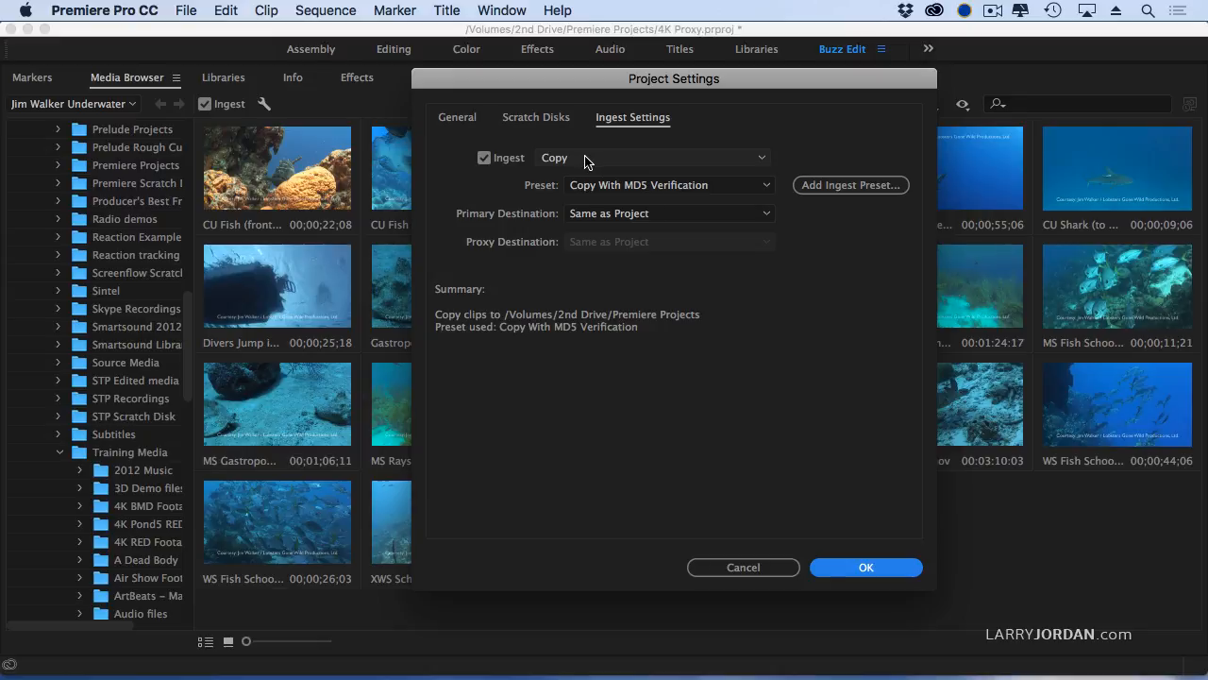
{"action": "left_click", "coordinate": [581, 157]}
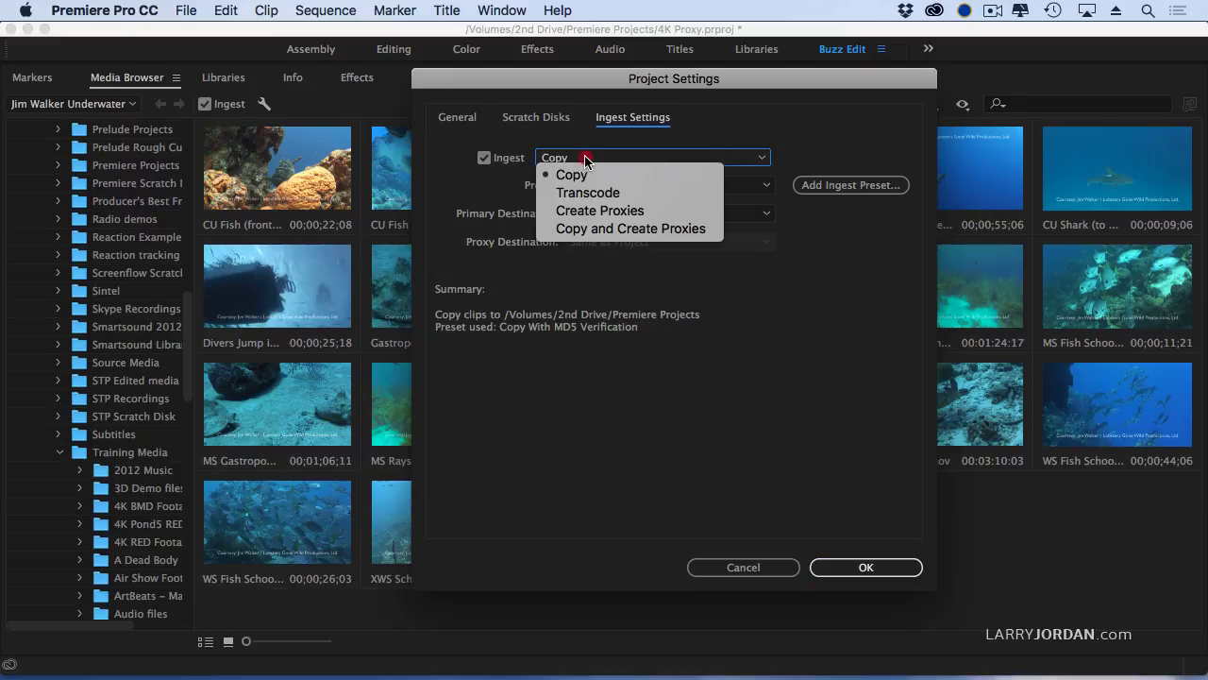
{"action": "left_click", "coordinate": [628, 178]}
{"action": "left_click", "coordinate": [604, 213]}
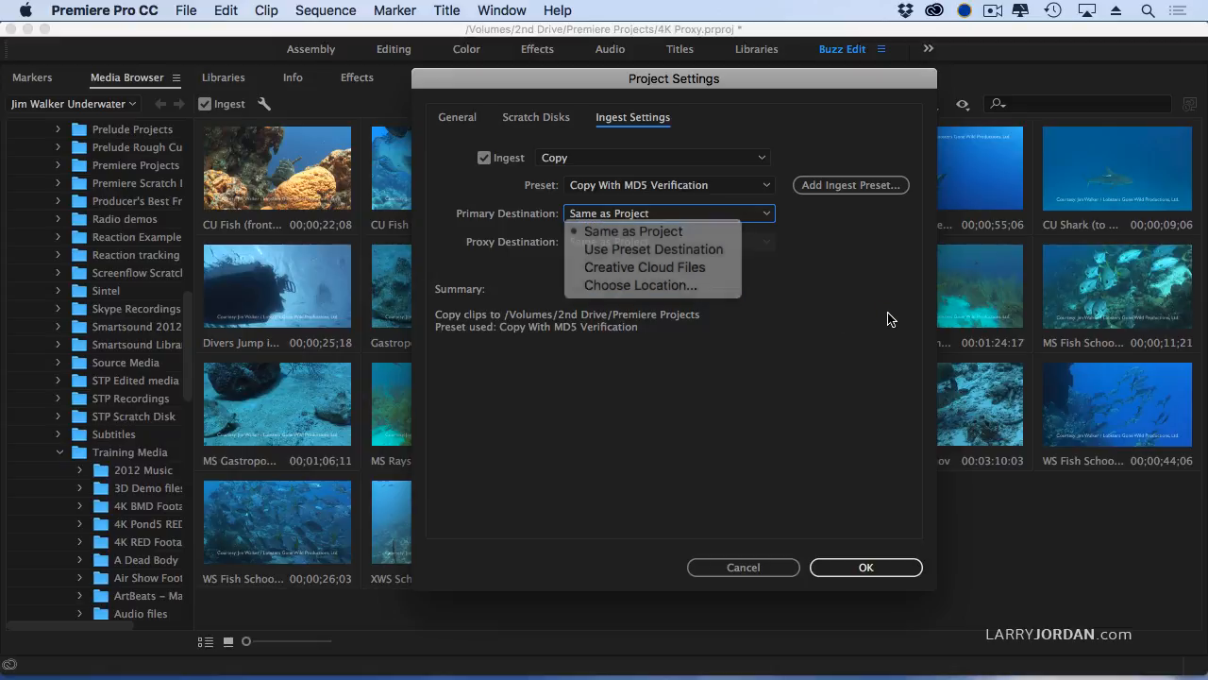
{"action": "key", "text": "Escape"}
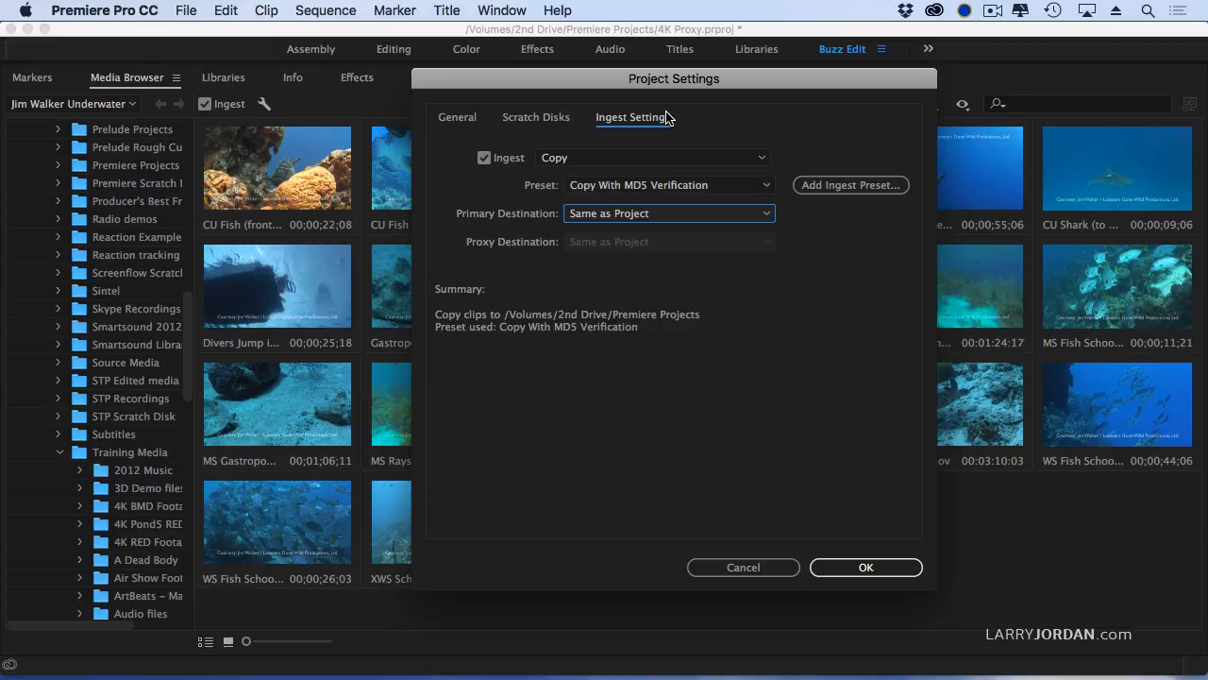
{"action": "left_click", "coordinate": [647, 185]}
{"action": "left_click", "coordinate": [661, 200]}
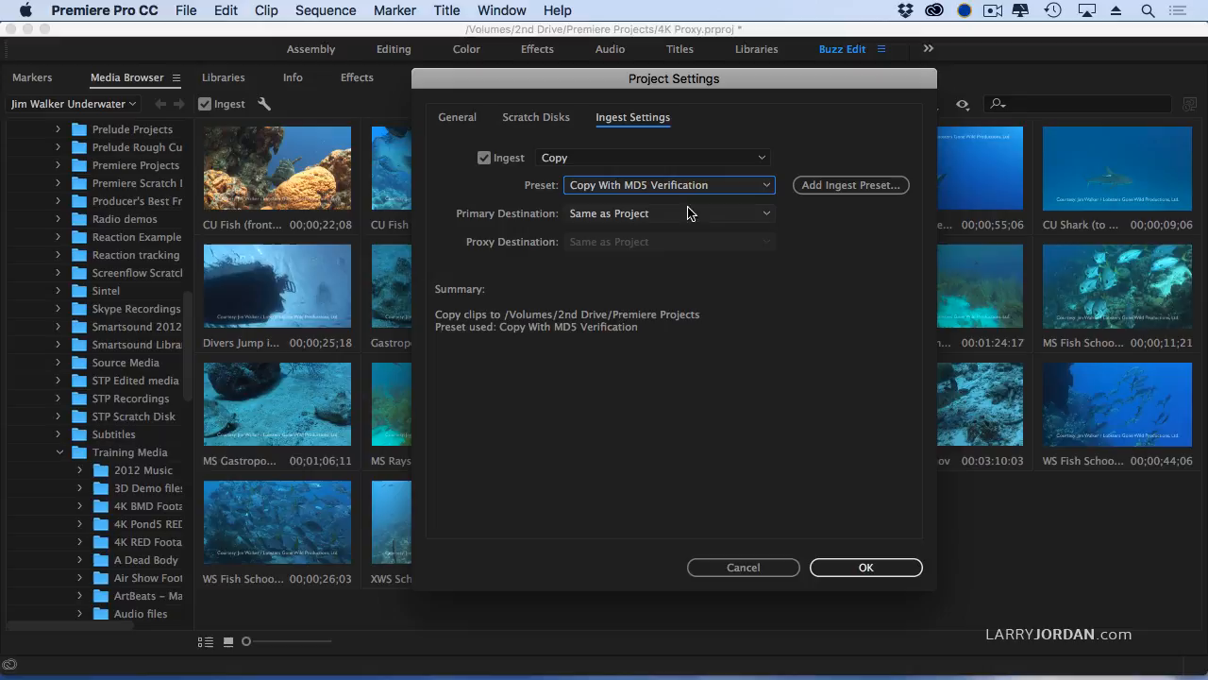
{"action": "left_click", "coordinate": [661, 214]}
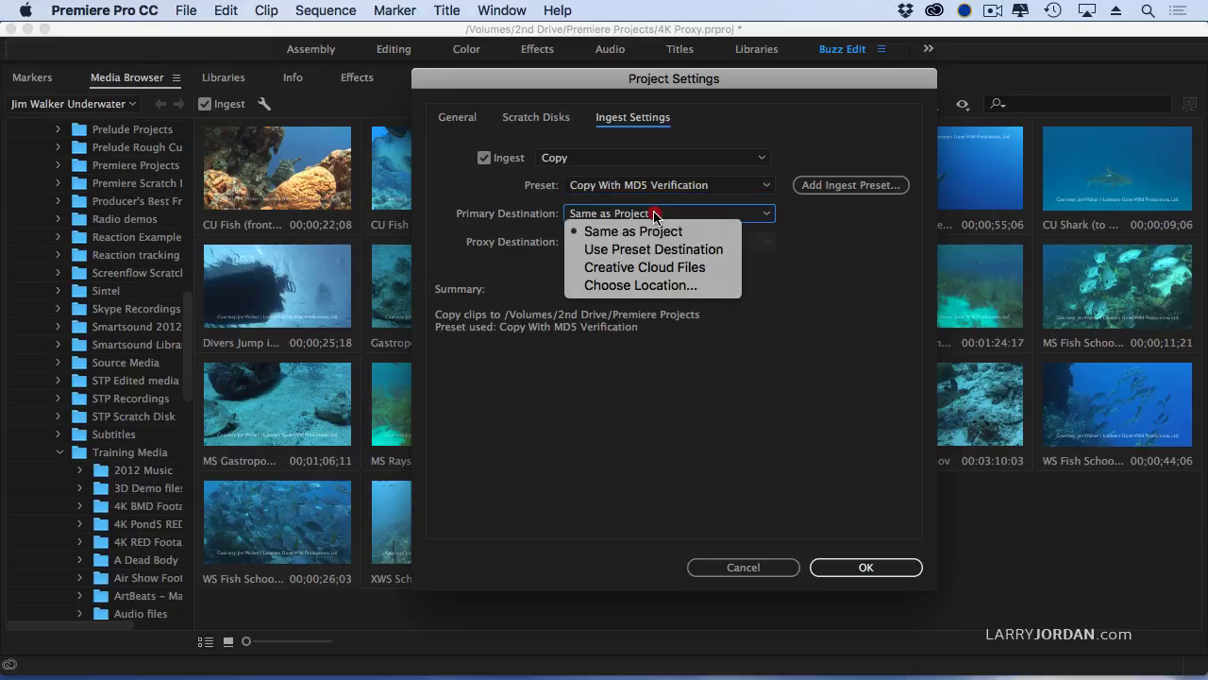
{"action": "left_click", "coordinate": [701, 288]}
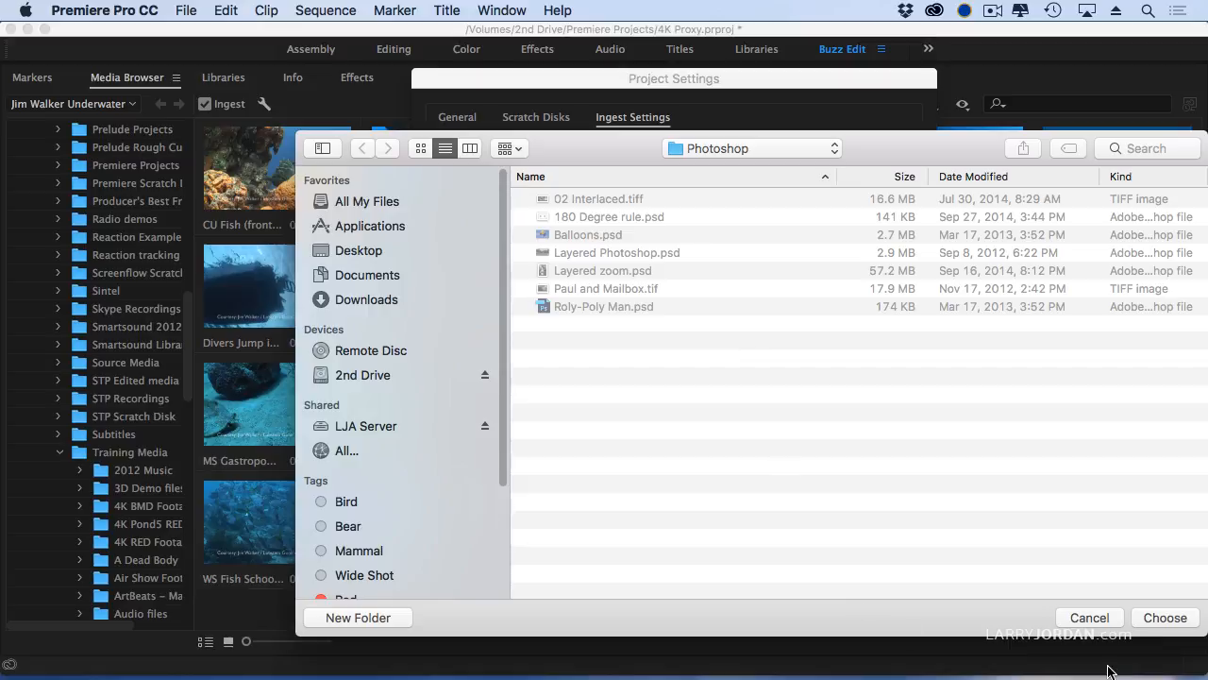
{"action": "left_click", "coordinate": [1095, 618]}
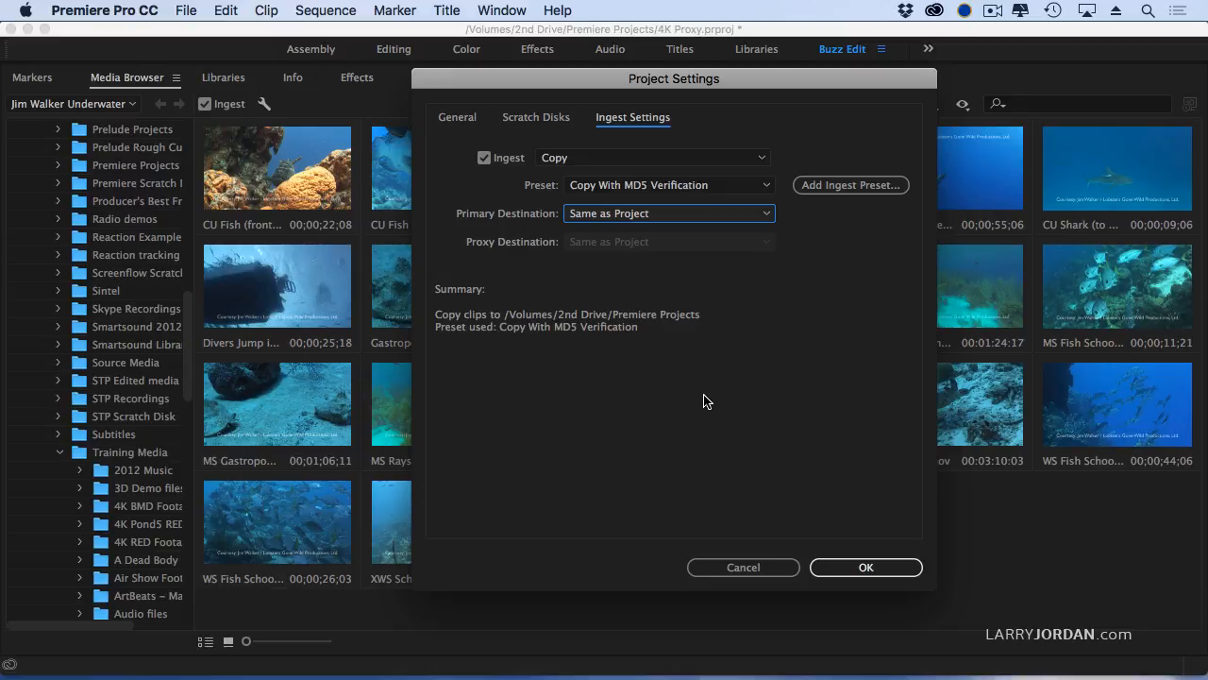
Set the ingest action to Copy and Create Proxies, then to Create Proxies only.
{"action": "left_click", "coordinate": [598, 157]}
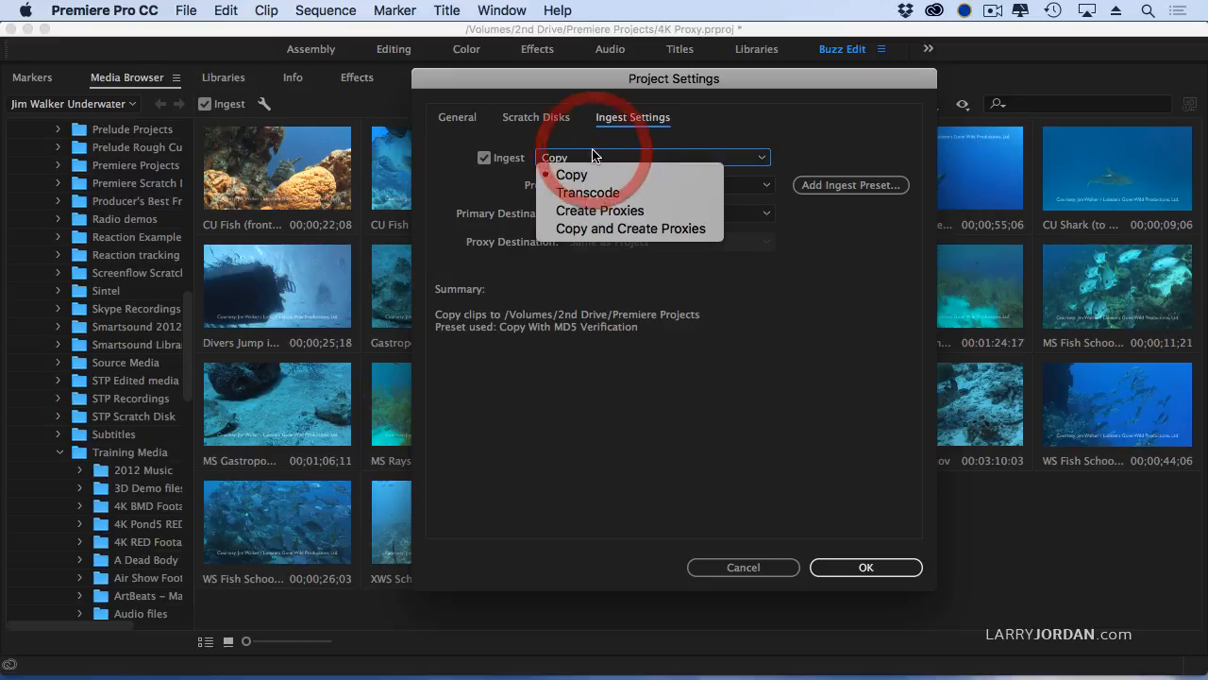
{"action": "left_click", "coordinate": [713, 234]}
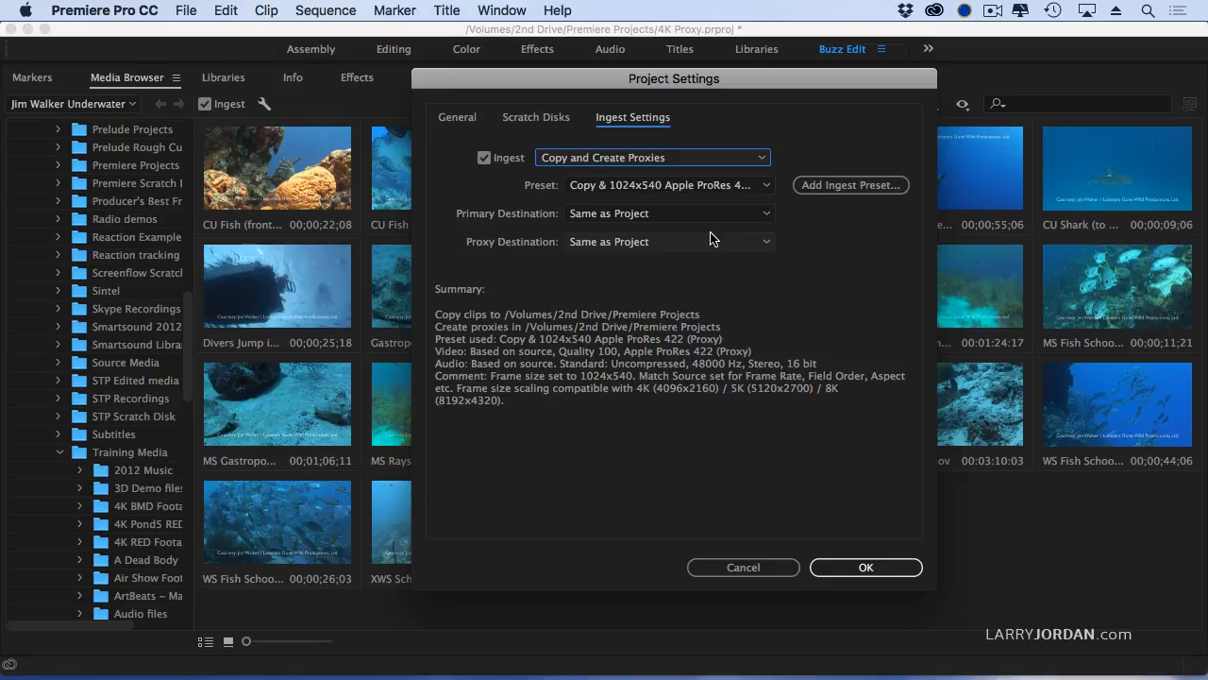
{"action": "left_click", "coordinate": [651, 157]}
{"action": "left_click", "coordinate": [642, 211]}
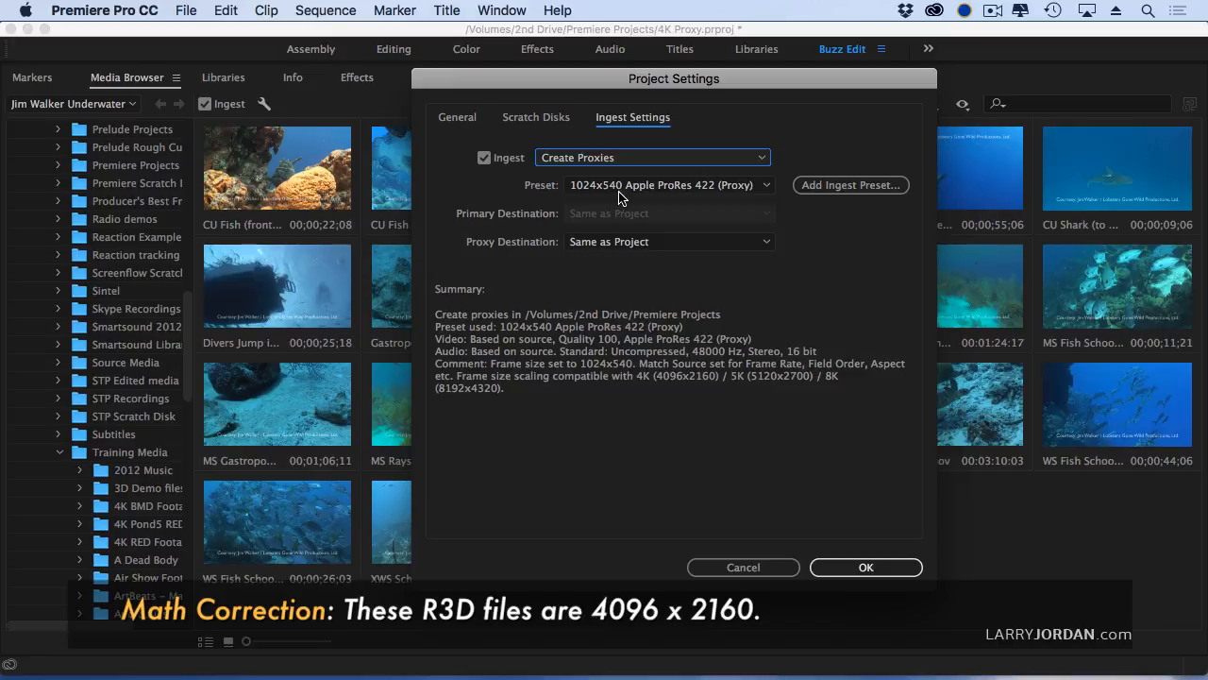
Set the proxy destination to a new 'Proxy files' folder on the Desktop.
{"action": "left_click", "coordinate": [665, 242]}
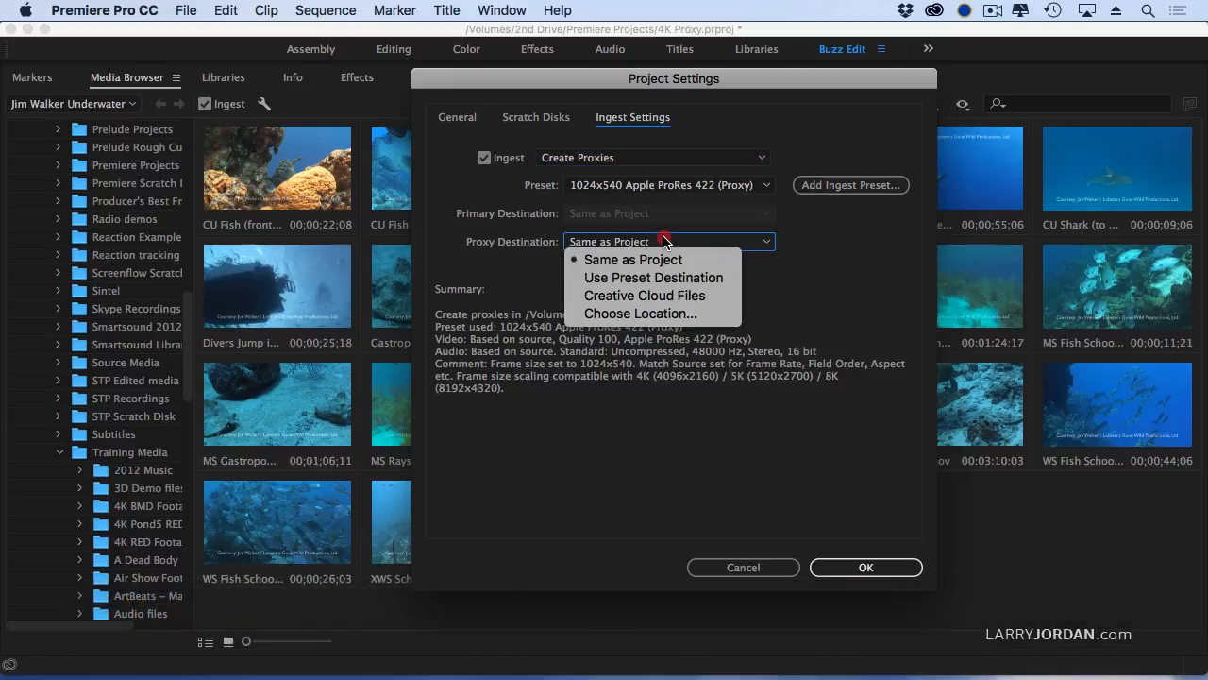
{"action": "left_click", "coordinate": [640, 313]}
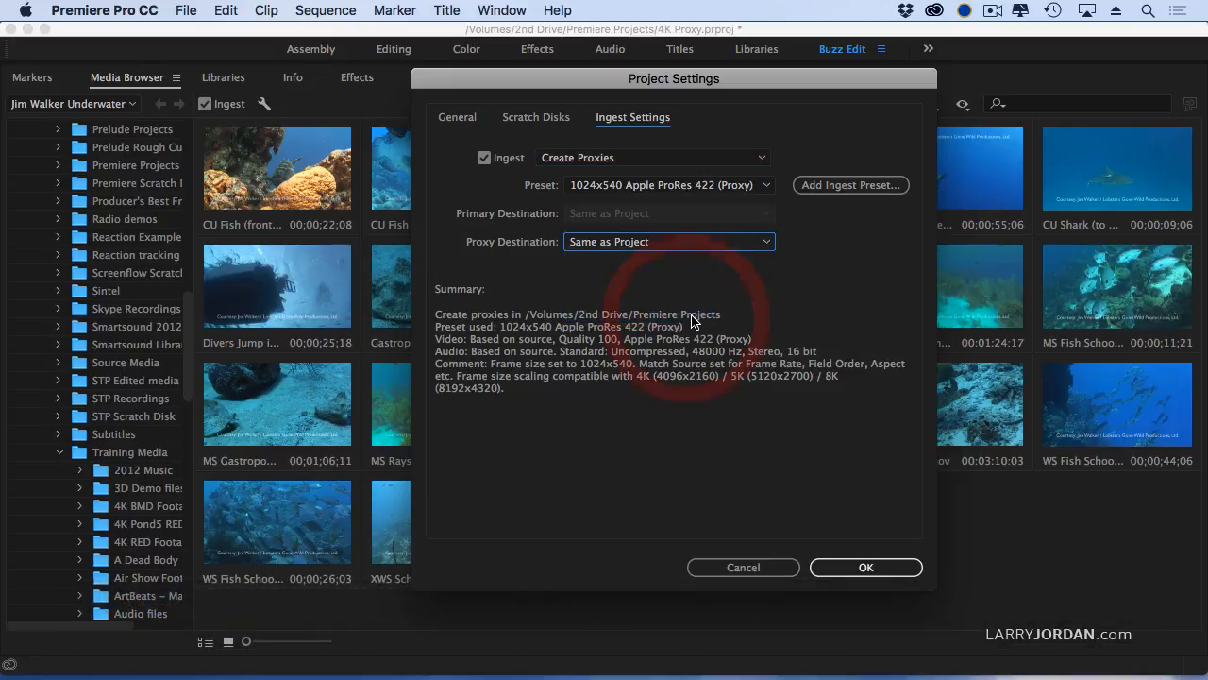
{"action": "key", "text": "super+shift+d"}
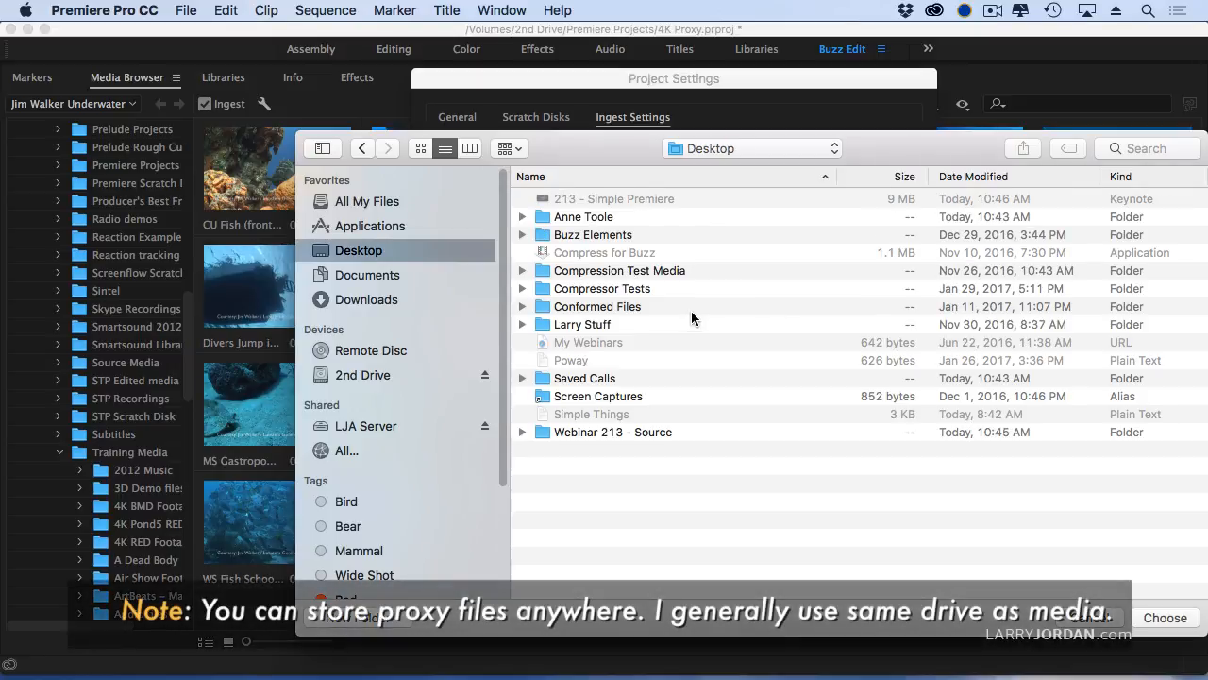
{"action": "key", "text": "super+shift+n"}
{"action": "type", "text": "Pro"}
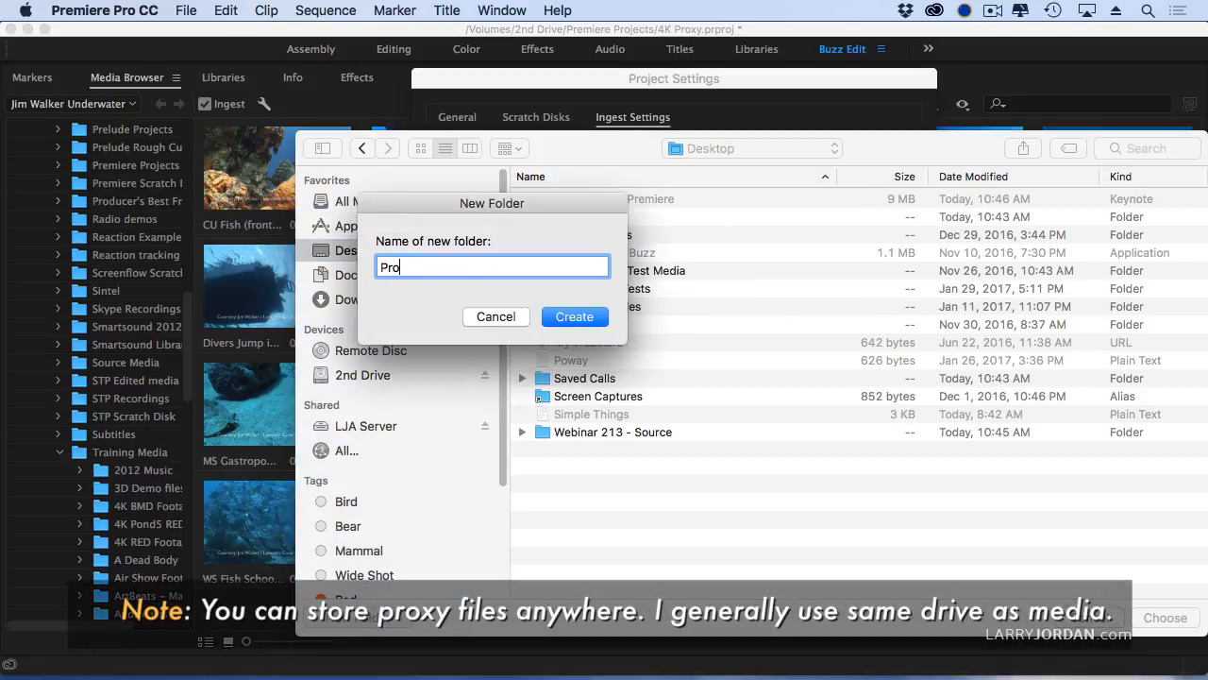
{"action": "type", "text": "yxy files"}
{"action": "key", "text": "Return"}
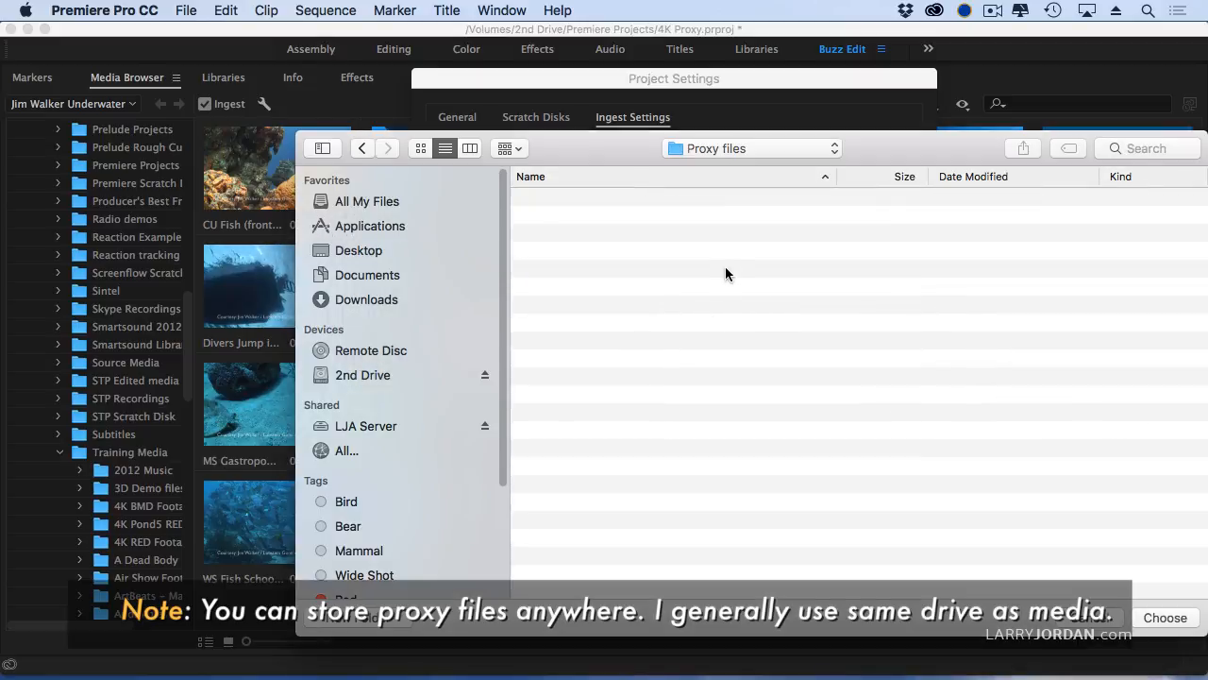
{"action": "left_click", "coordinate": [1166, 617]}
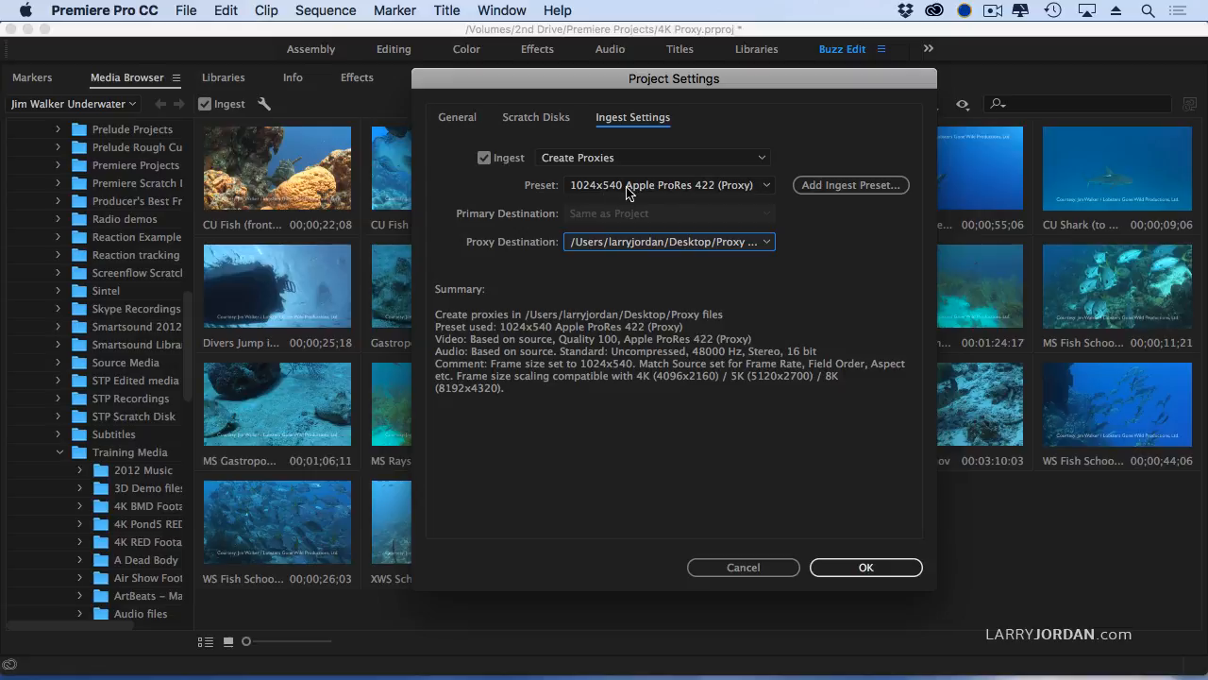
Keep the 1024x540 Apple ProRes 422 (Proxy) preset and confirm the Project Settings.
{"action": "left_click", "coordinate": [674, 189]}
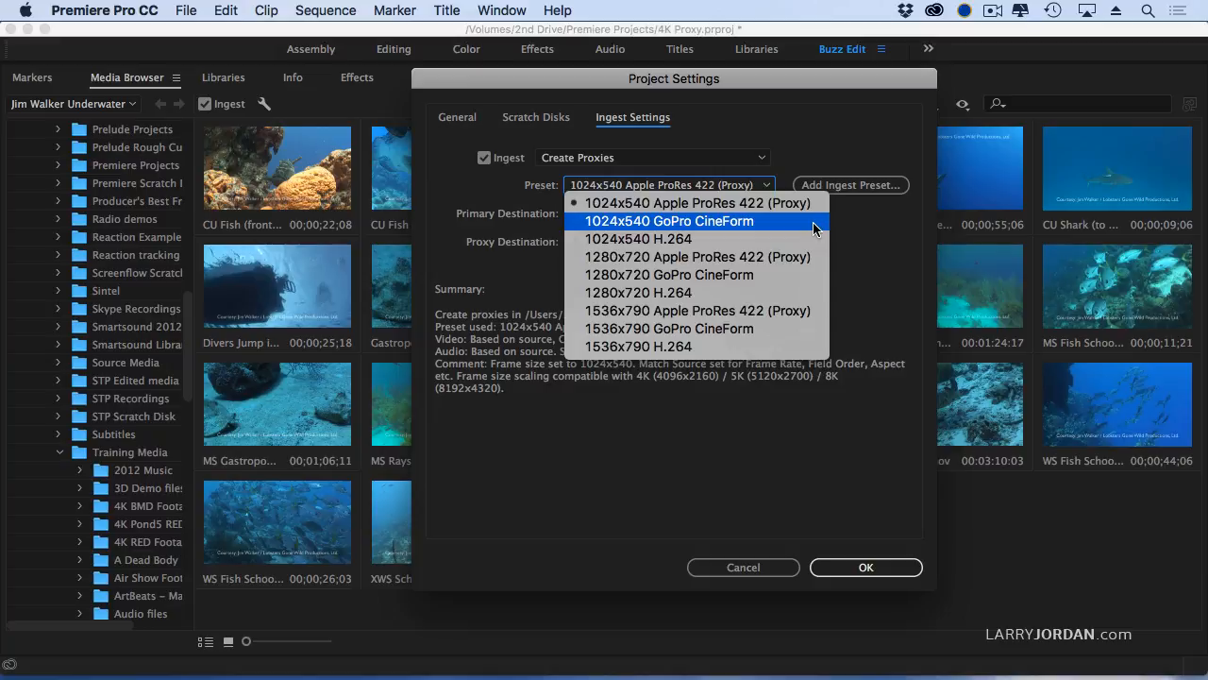
{"action": "left_click", "coordinate": [840, 229]}
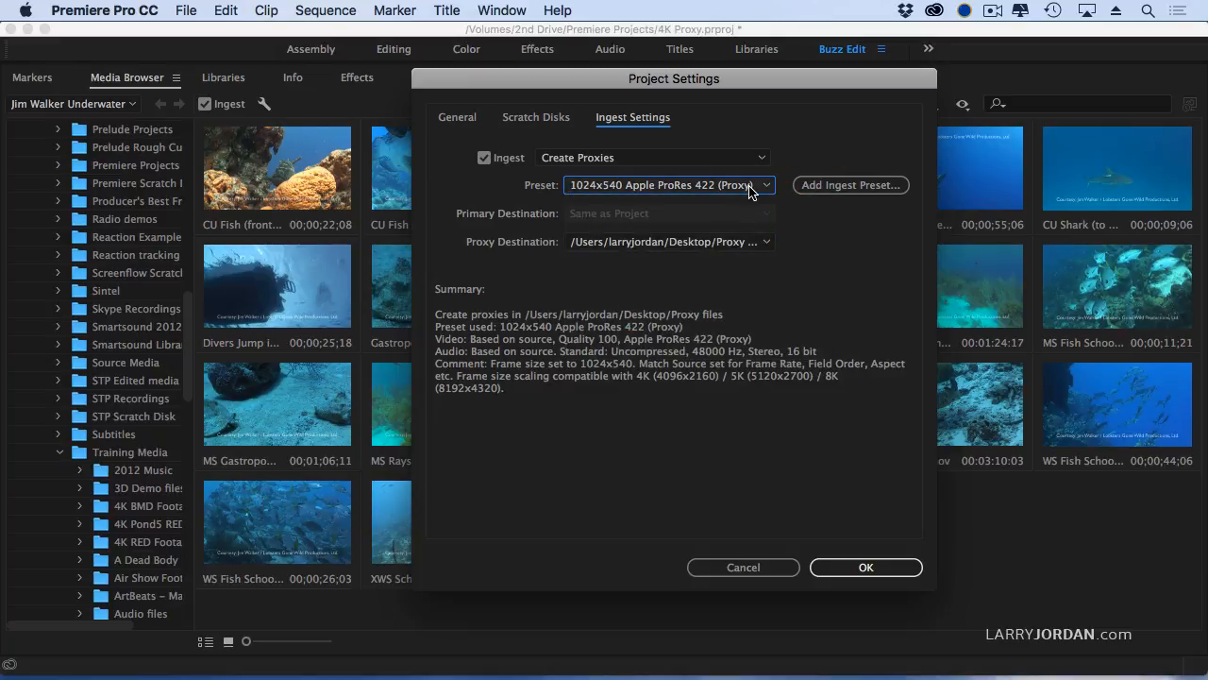
{"action": "left_click", "coordinate": [854, 567]}
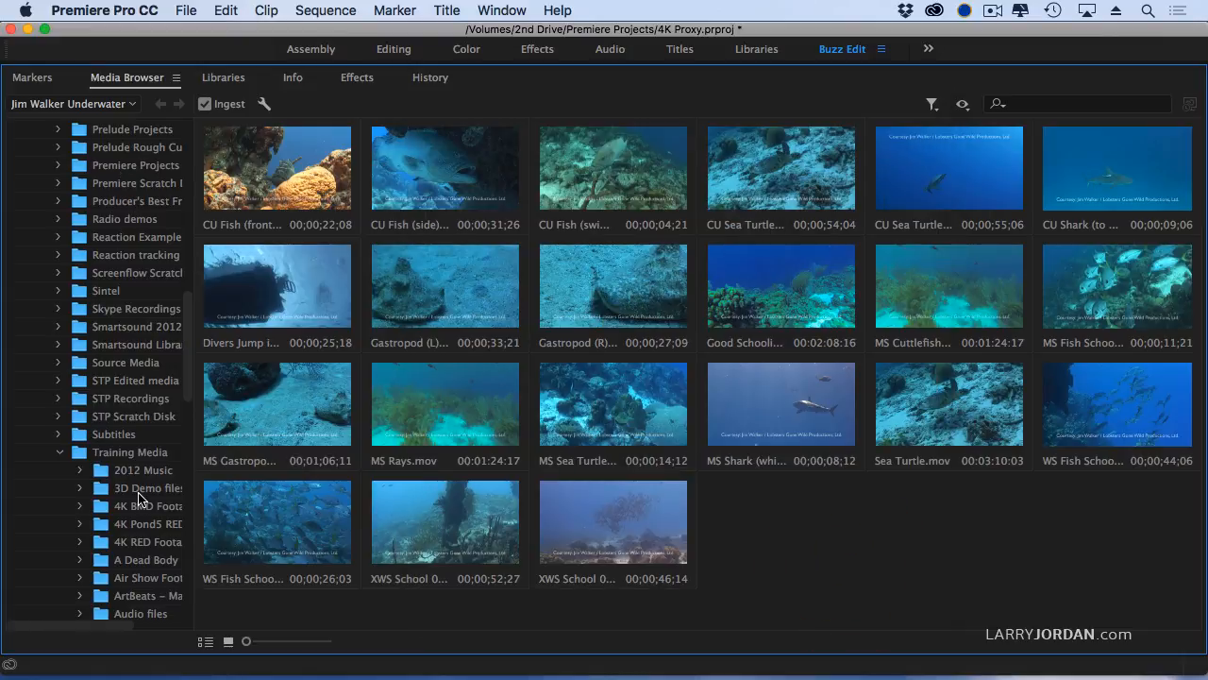
Import the RED clip from the 4K Pond5 RED files folder and restore the full workspace.
{"action": "left_click", "coordinate": [142, 524]}
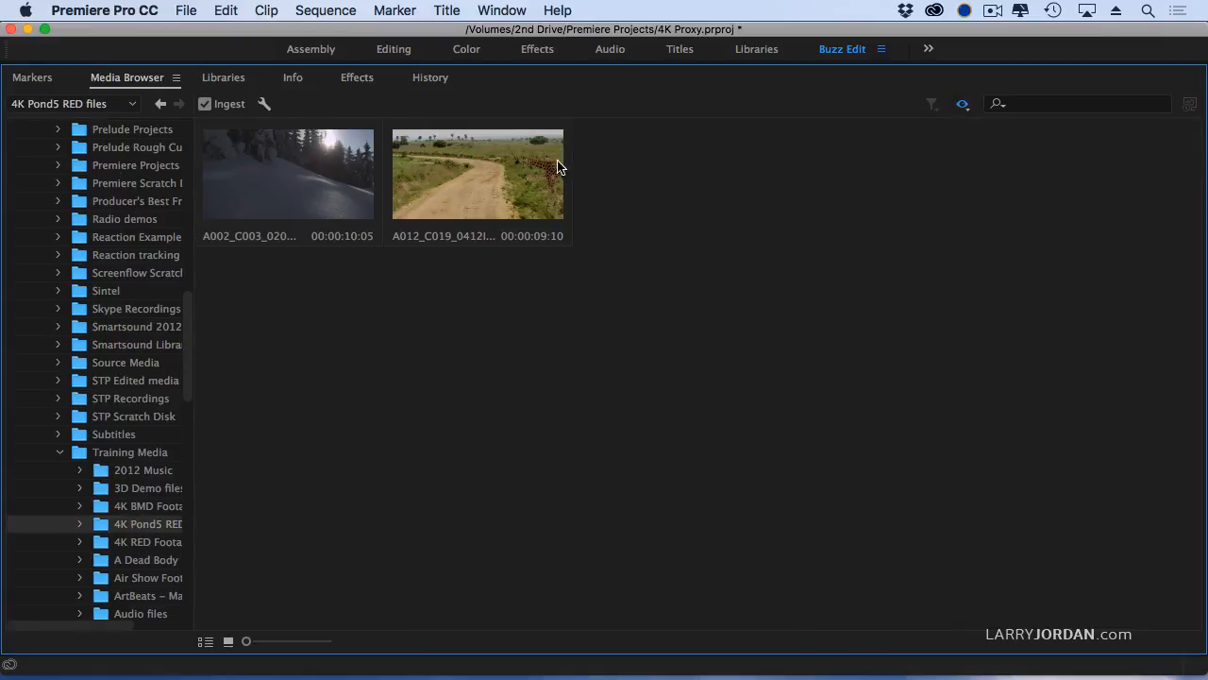
{"action": "left_click", "coordinate": [271, 203]}
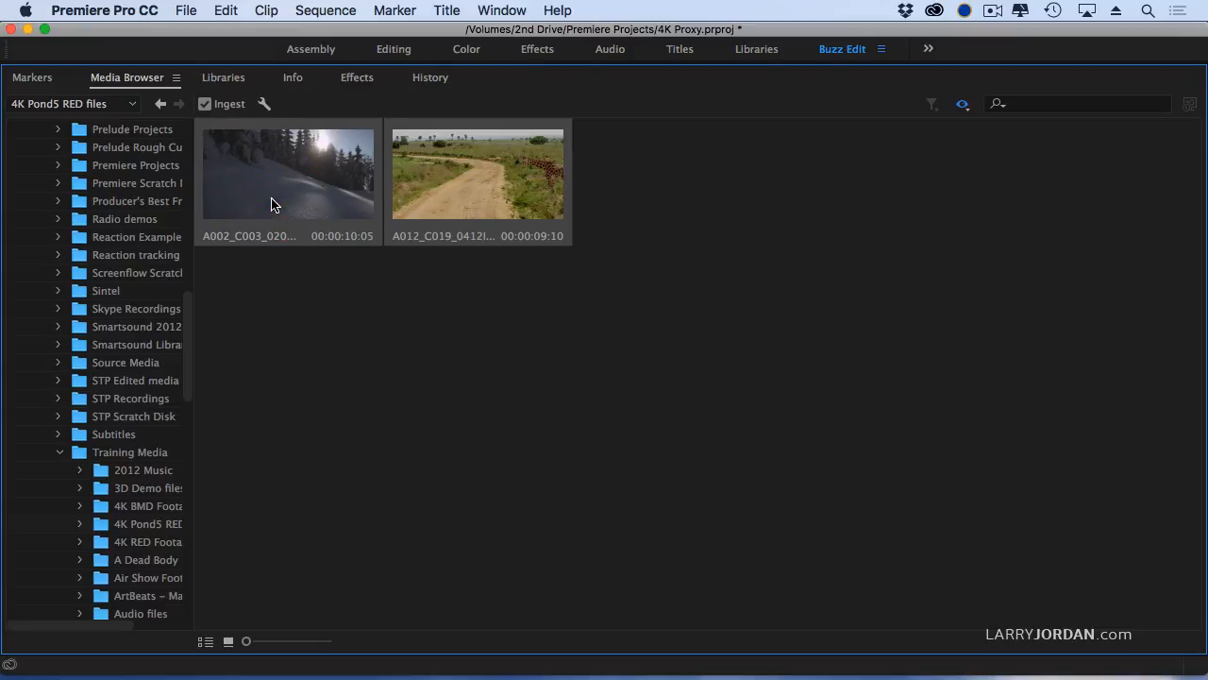
{"action": "right_click", "coordinate": [271, 182]}
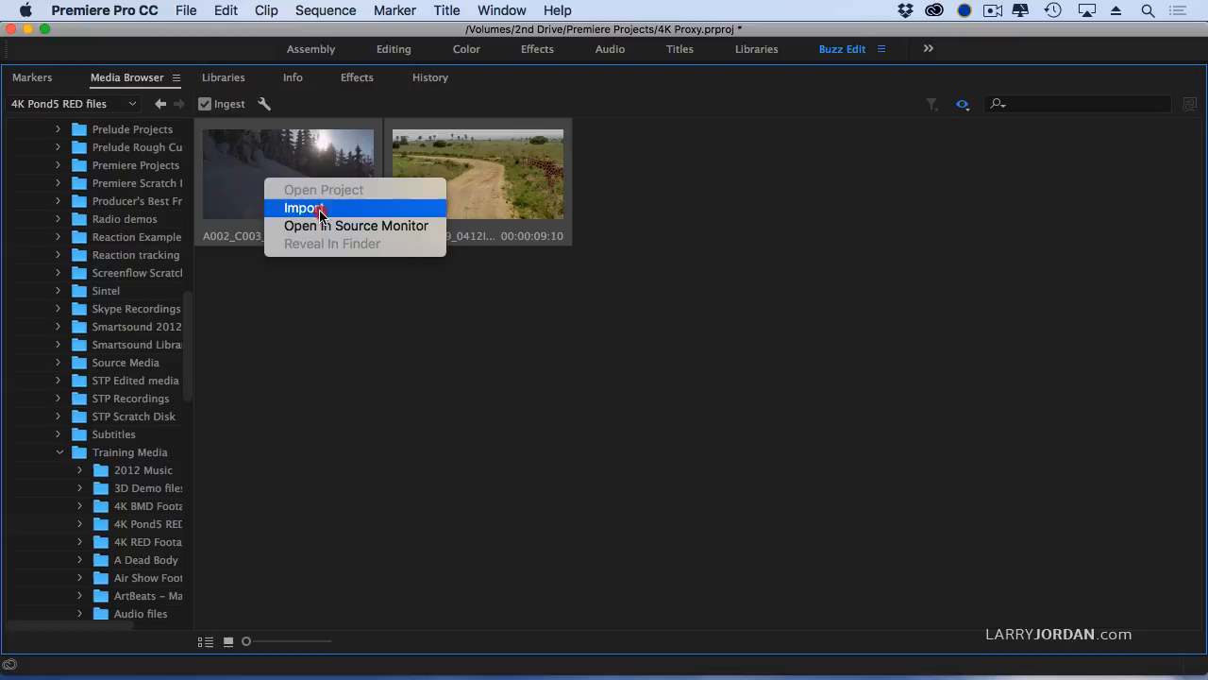
{"action": "left_click", "coordinate": [304, 207]}
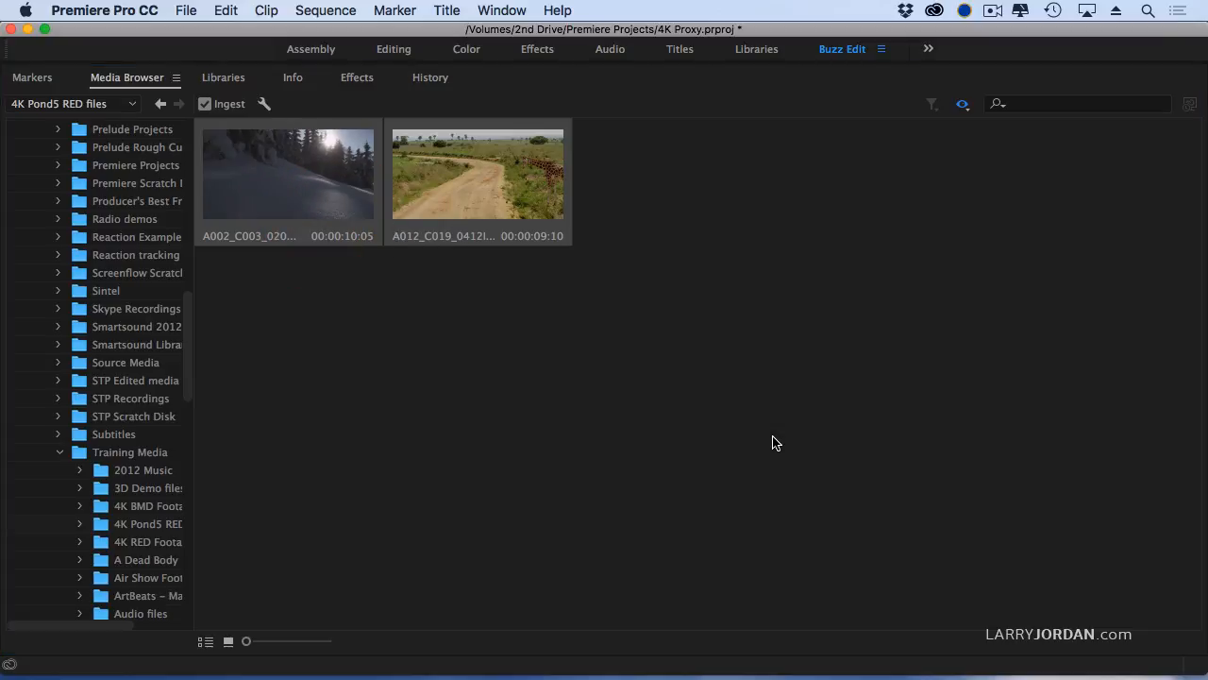
{"action": "key", "text": "grave"}
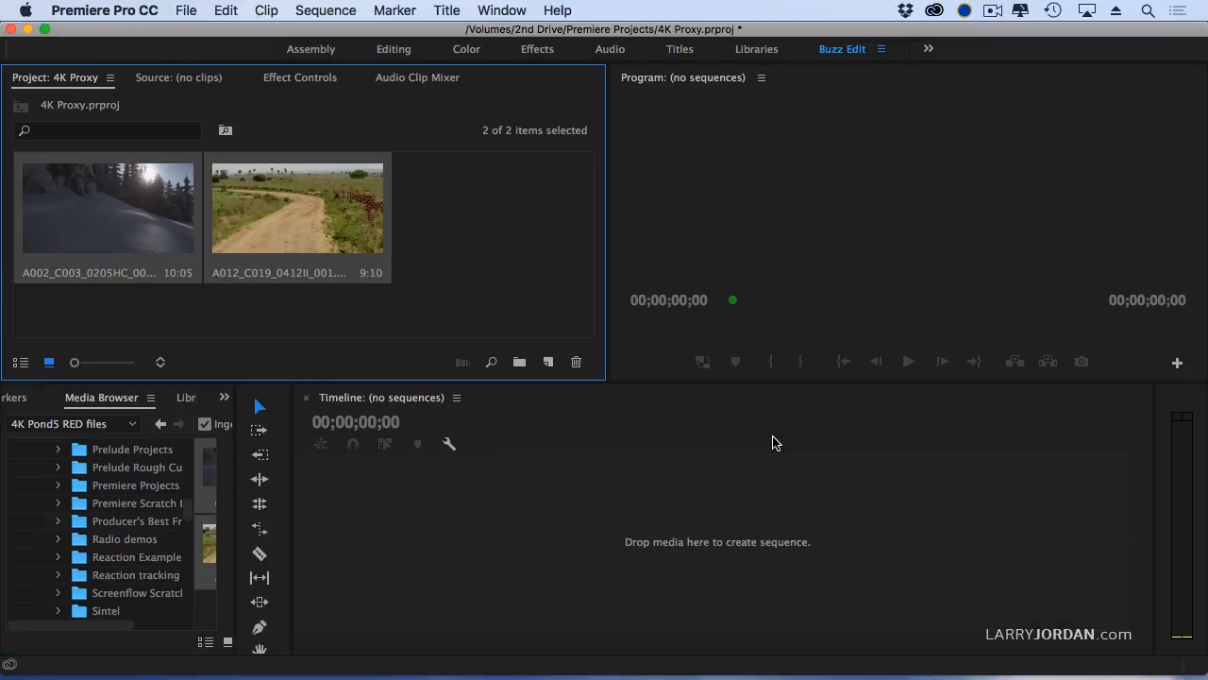
Deselect the imported clips and focus the Project panel for a new sequence.
{"action": "left_click", "coordinate": [458, 301]}
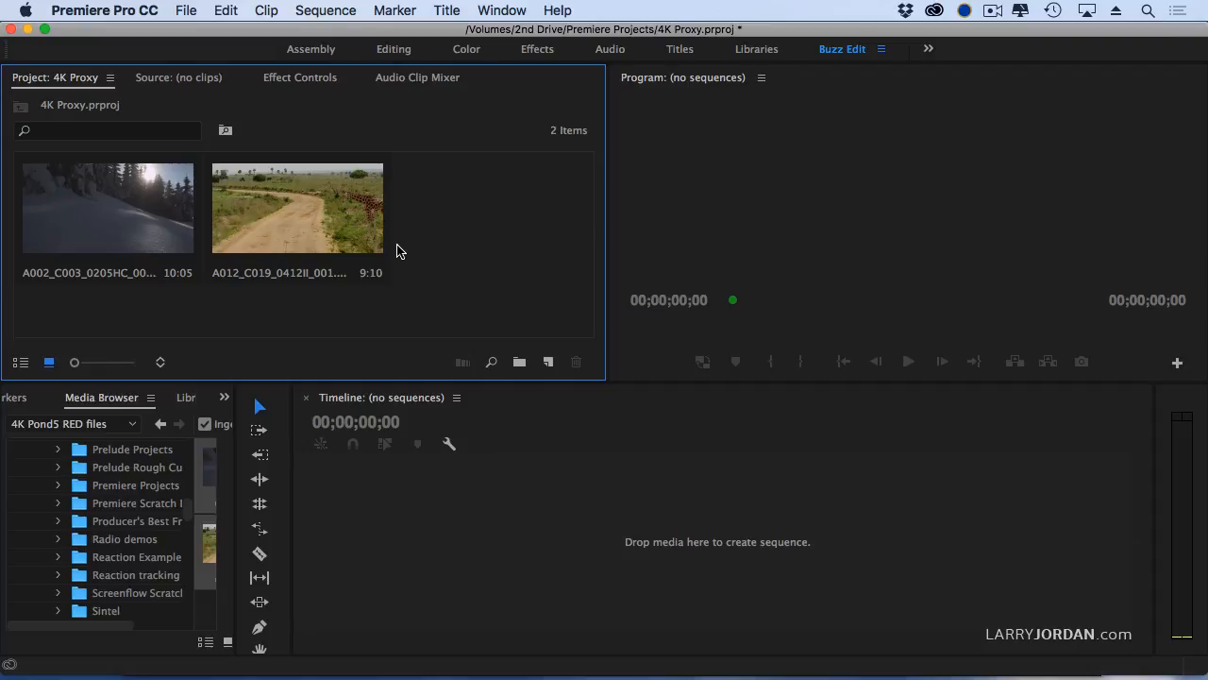
{"action": "left_click", "coordinate": [417, 246]}
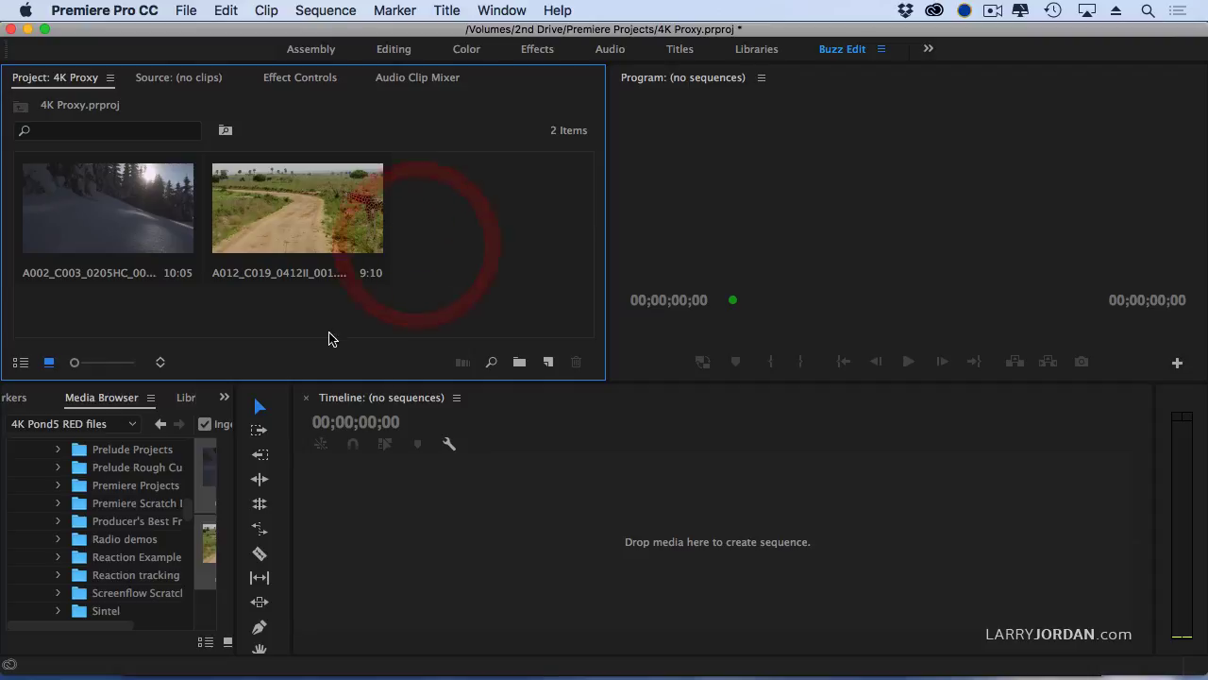
{"action": "left_click", "coordinate": [109, 305]}
Create Sequence 01, drop the A012 clip on V1 matching sequence settings, then undo it.
{"action": "key", "text": "super+n"}
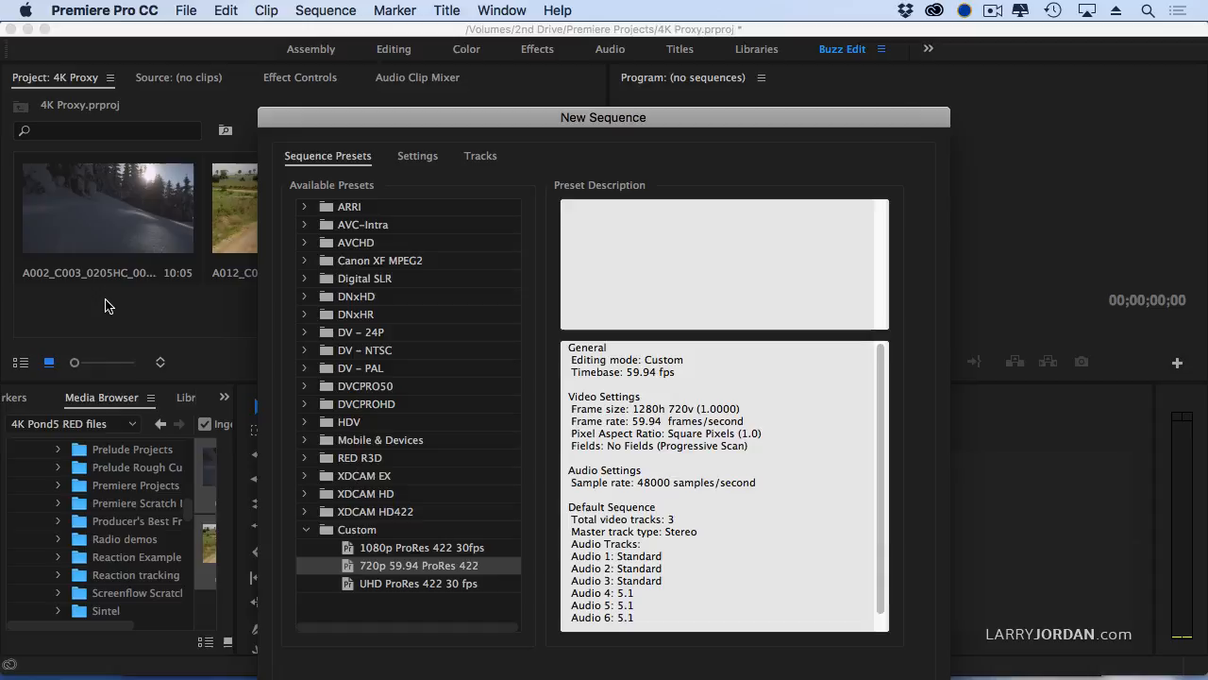
{"action": "key", "text": "Return"}
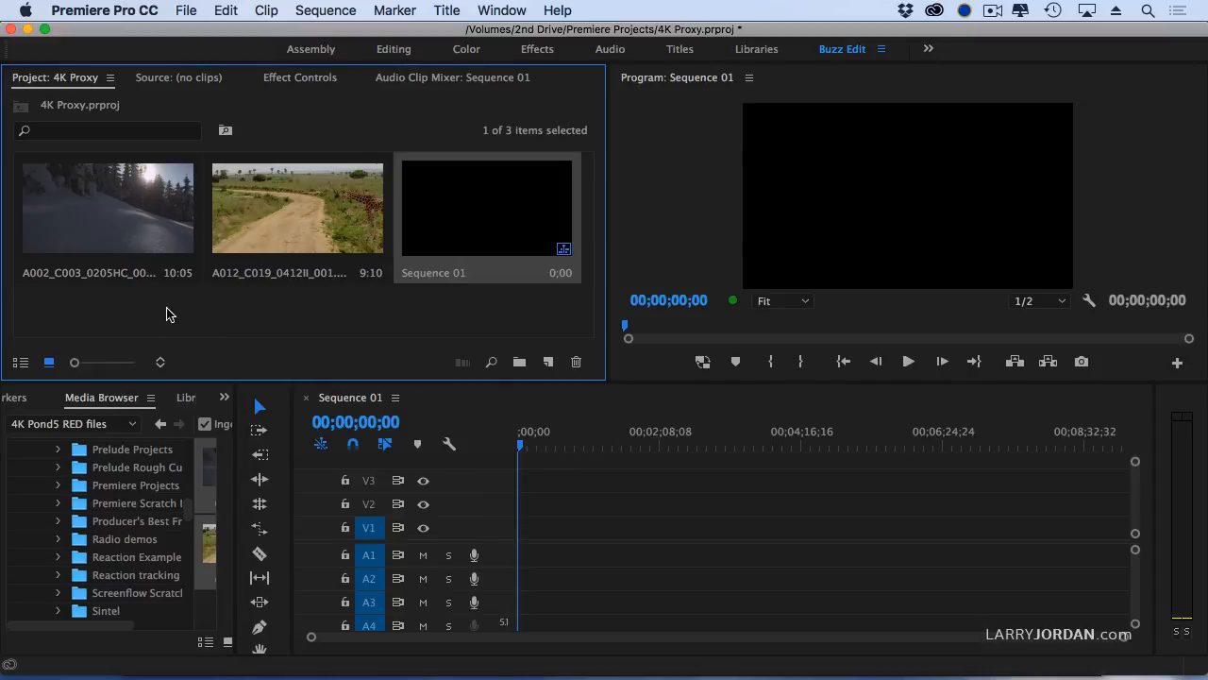
{"action": "left_click", "coordinate": [297, 218]}
{"action": "left_click_drag", "start_coordinate": [301, 217], "coordinate": [525, 528]}
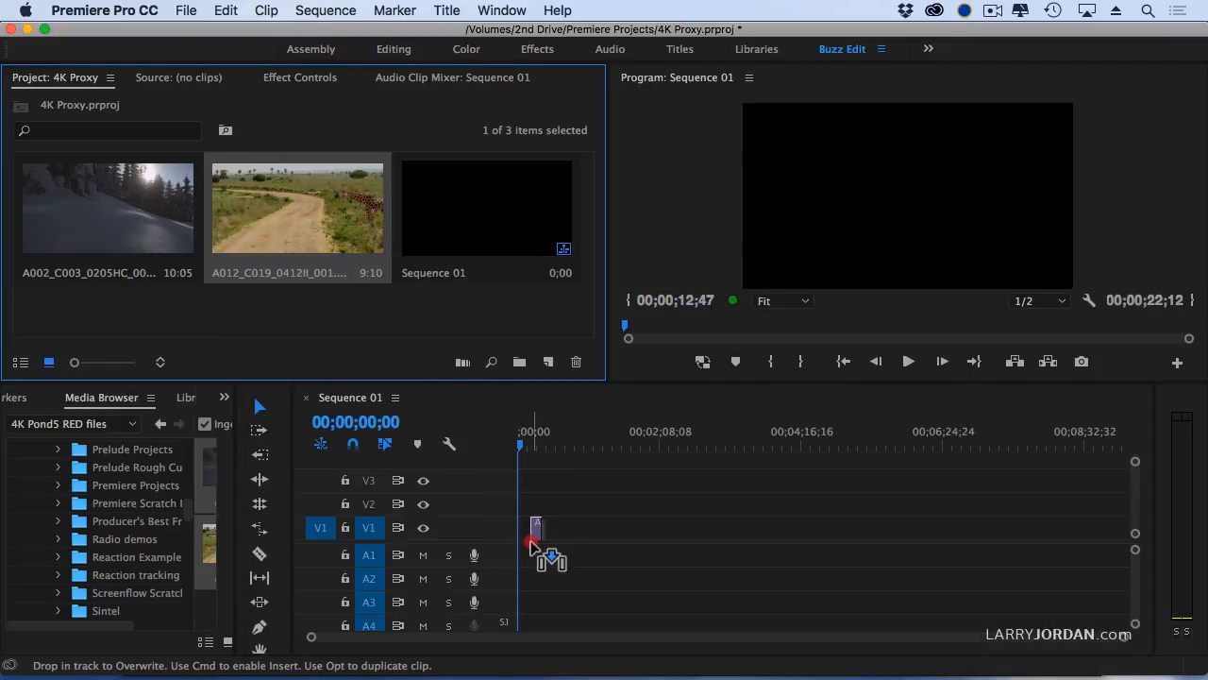
{"action": "left_click", "coordinate": [600, 393]}
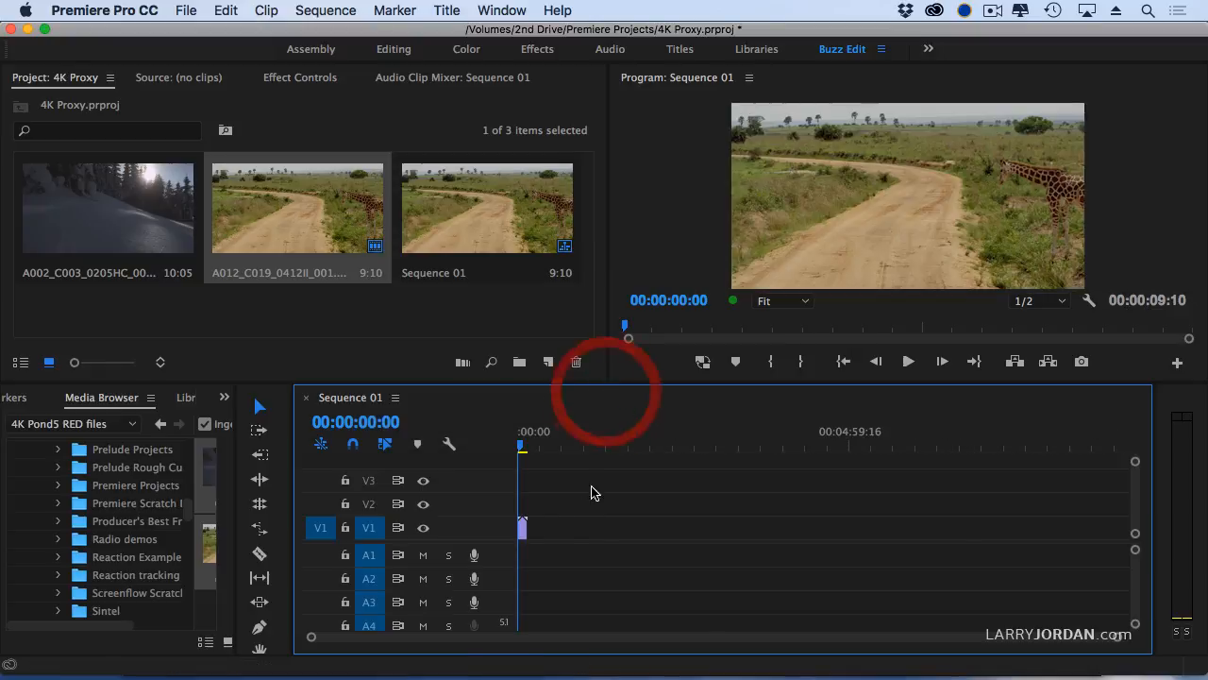
{"action": "key", "text": "super+z"}
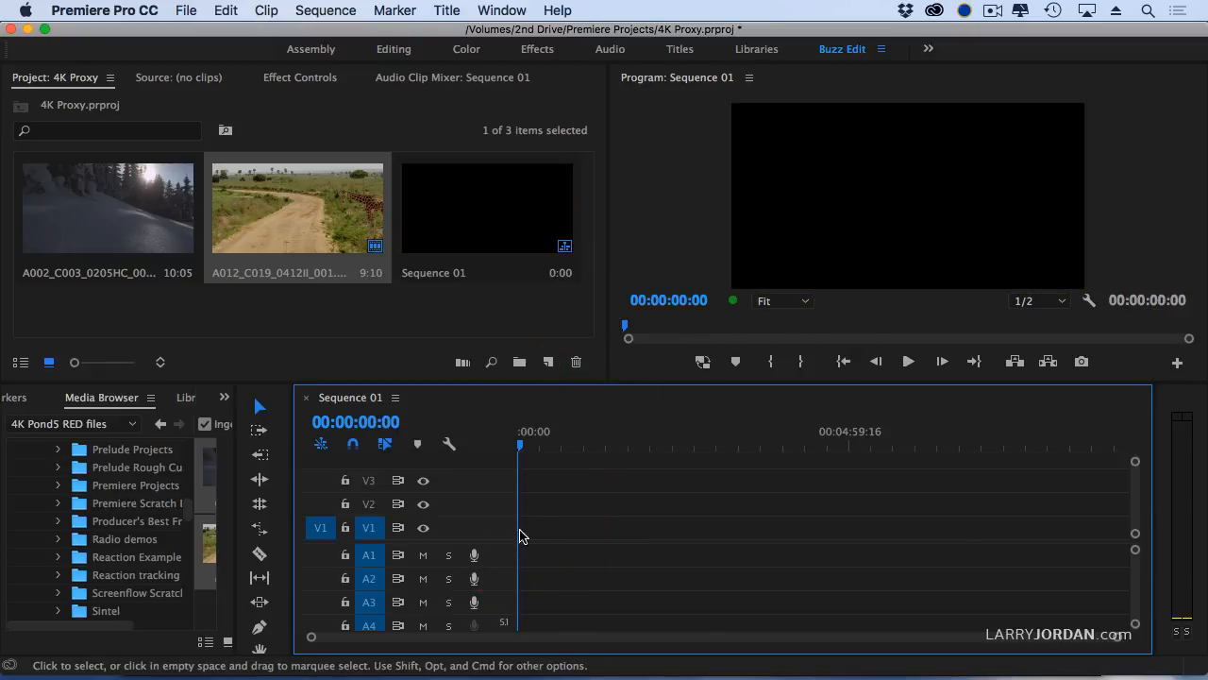
Marquee-select both RED clips, drop A012 at the sequence start, then undo that too.
{"action": "left_click", "coordinate": [345, 316]}
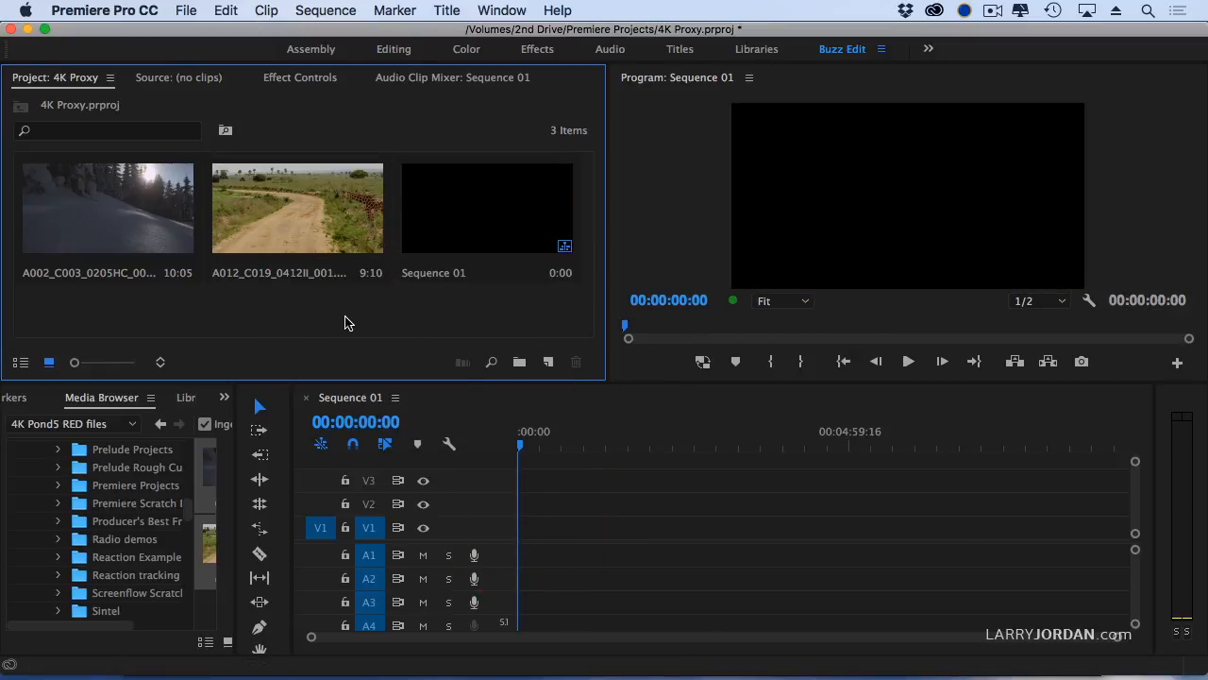
{"action": "left_click_drag", "start_coordinate": [345, 318], "coordinate": [82, 268]}
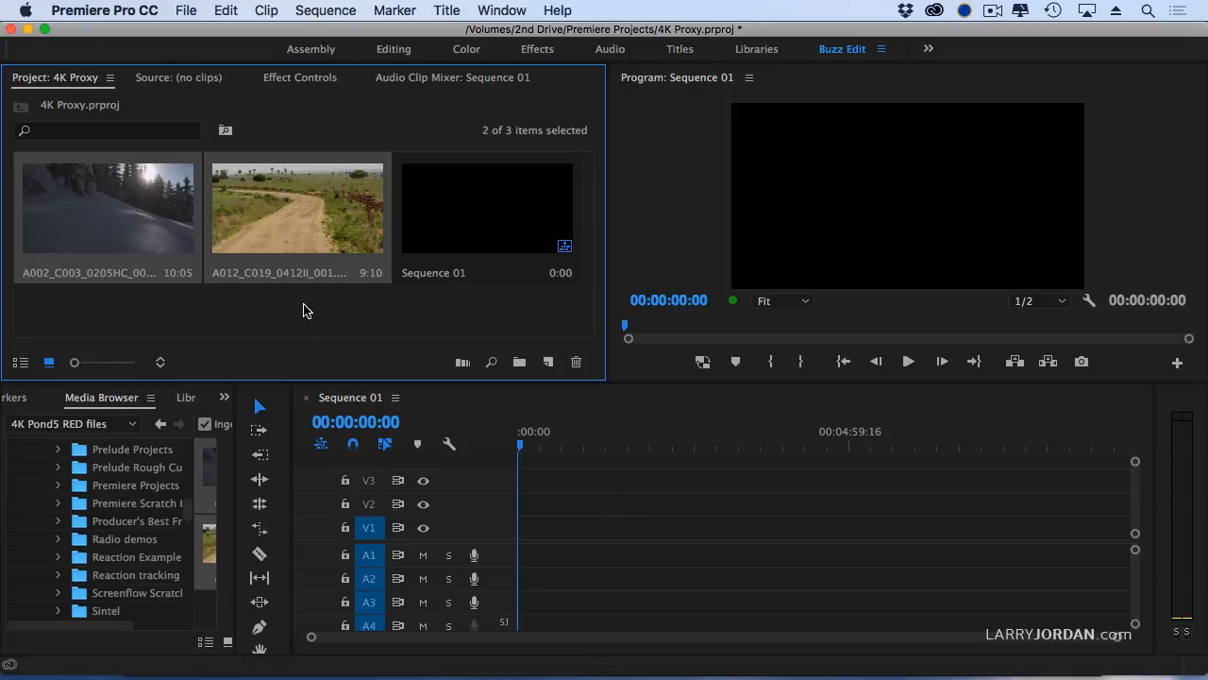
{"action": "left_click_drag", "start_coordinate": [296, 274], "coordinate": [523, 528]}
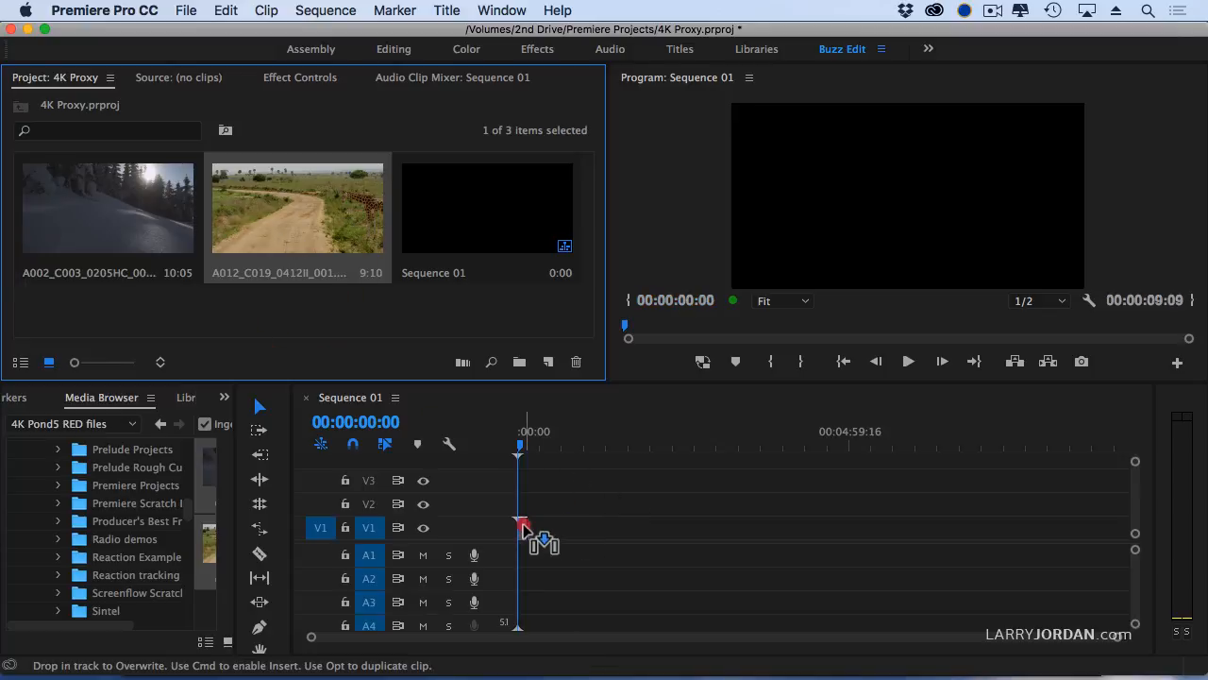
{"action": "left_click_drag", "start_coordinate": [524, 528], "coordinate": [524, 529]}
{"action": "left_click_drag", "start_coordinate": [524, 531], "coordinate": [523, 531]}
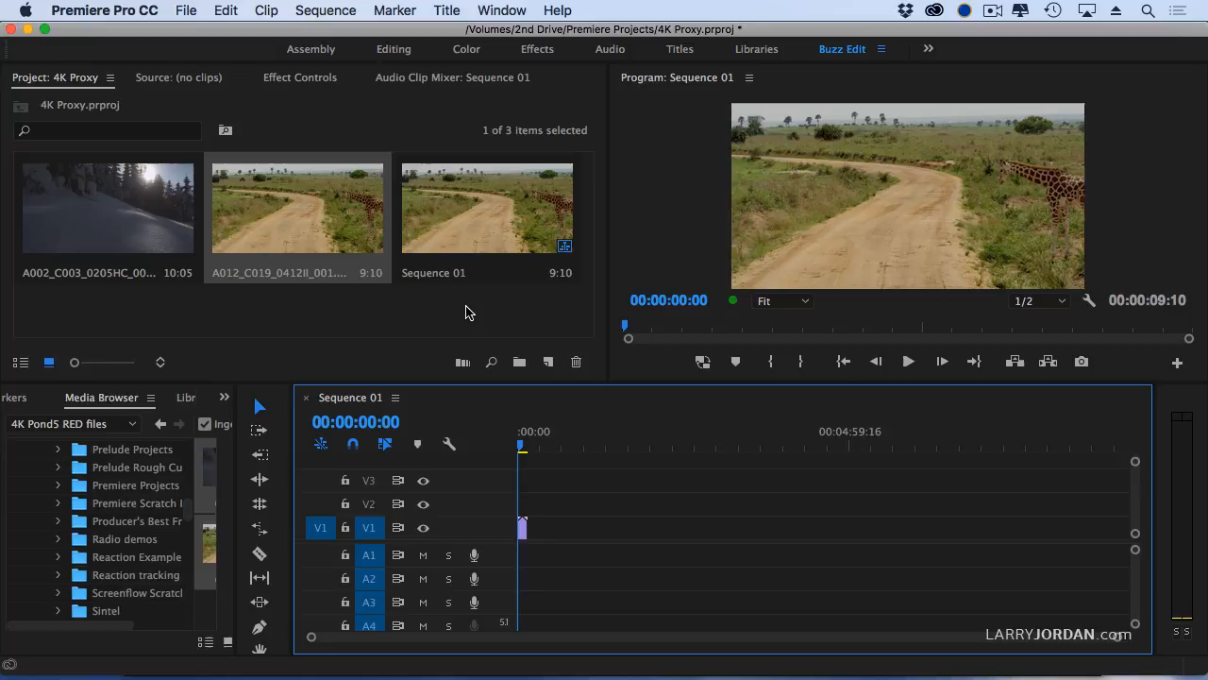
{"action": "key", "text": "super+z"}
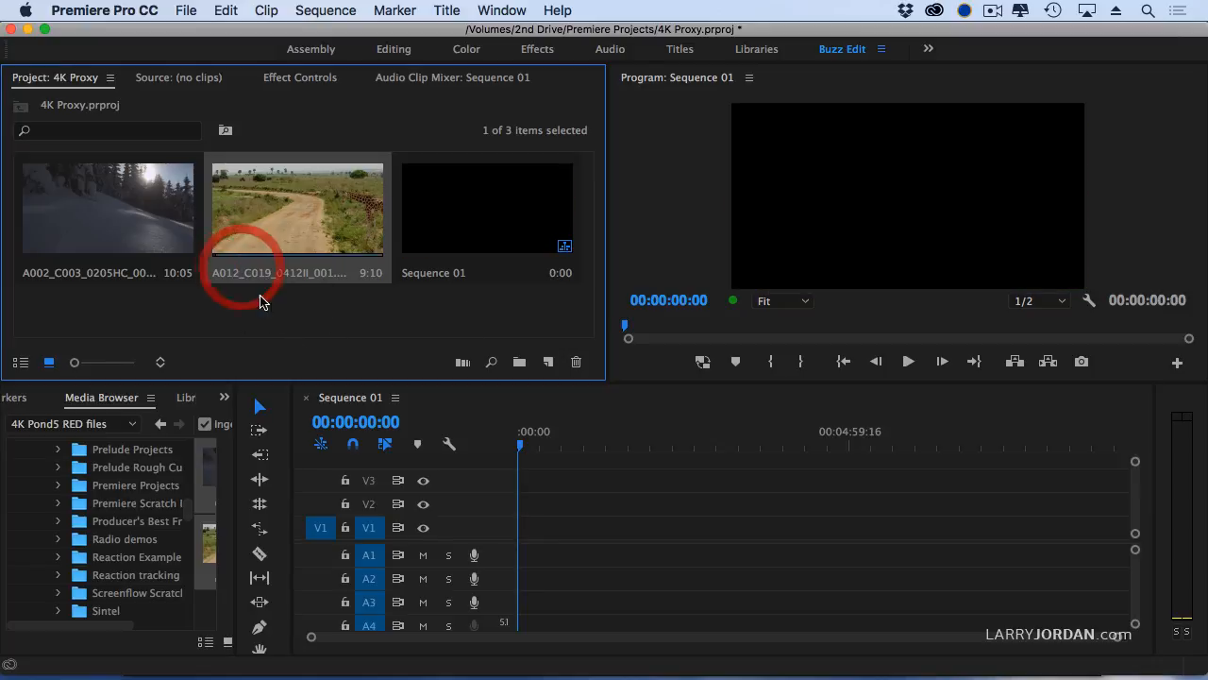
Place both RED clips back to back on V1, fit the timeline, and park the playhead in the snow clip.
{"action": "left_click", "coordinate": [262, 300]}
{"action": "left_click", "coordinate": [109, 208], "text": "shift"}
{"action": "left_click_drag", "start_coordinate": [108, 207], "coordinate": [529, 528]}
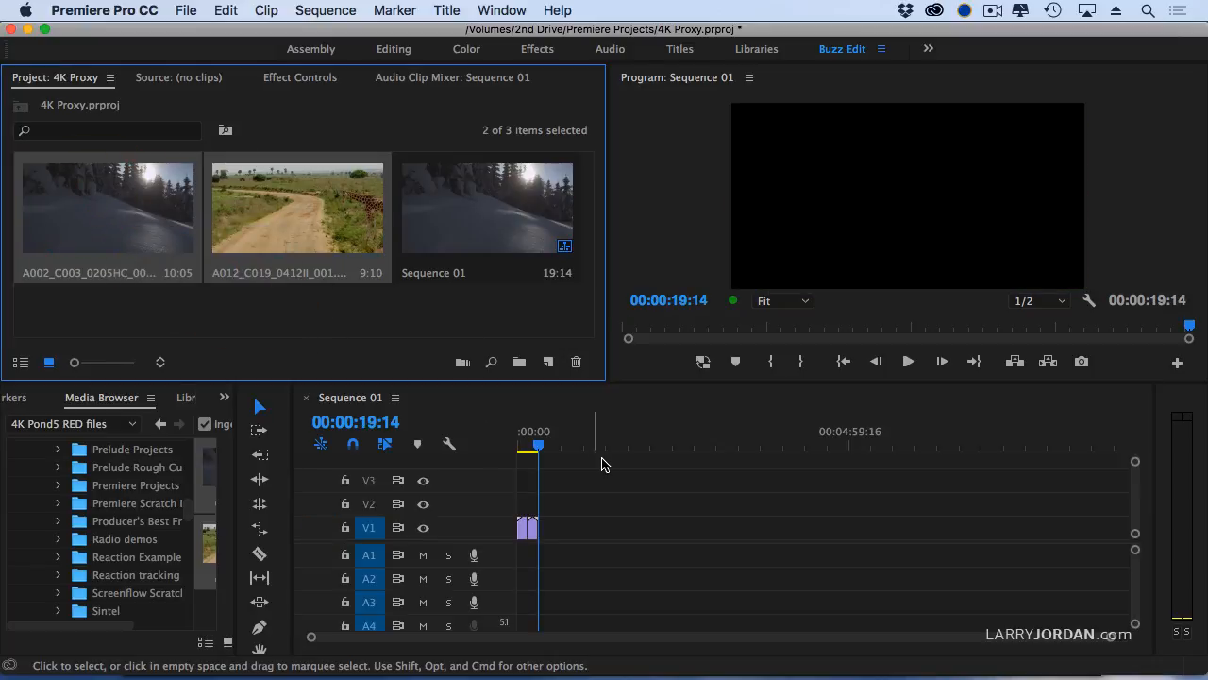
{"action": "key", "text": "backslash"}
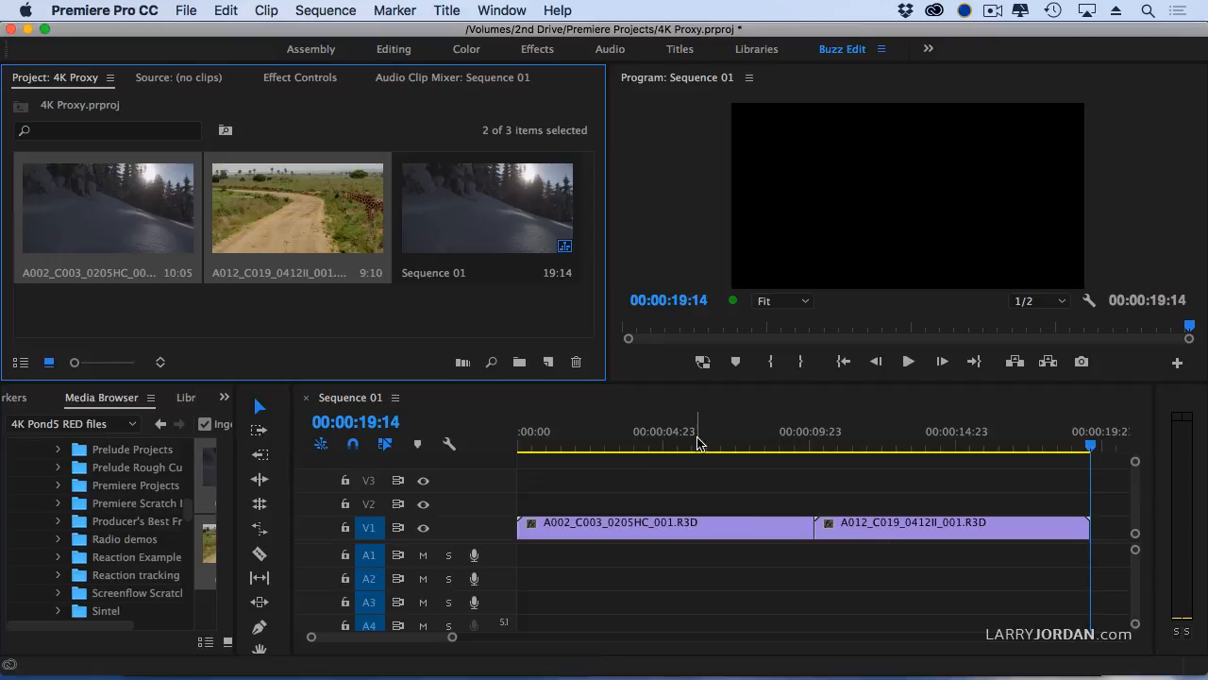
{"action": "mouse_move", "coordinate": [698, 436]}
{"action": "left_mouse_down"}
{"action": "mouse_move", "coordinate": [640, 436]}
{"action": "mouse_move", "coordinate": [840, 436]}
{"action": "mouse_move", "coordinate": [600, 436]}
{"action": "left_mouse_up"}
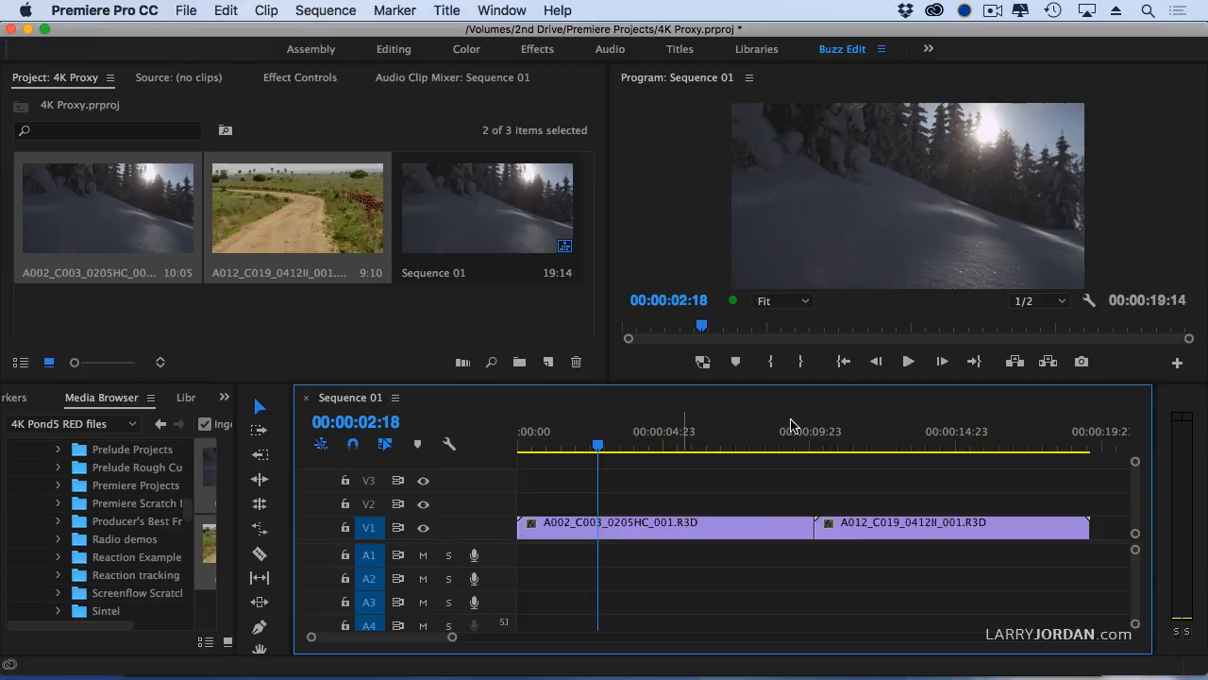
Add the Toggle Proxies button to the Program monitor's playback controls.
{"action": "left_click", "coordinate": [1177, 362]}
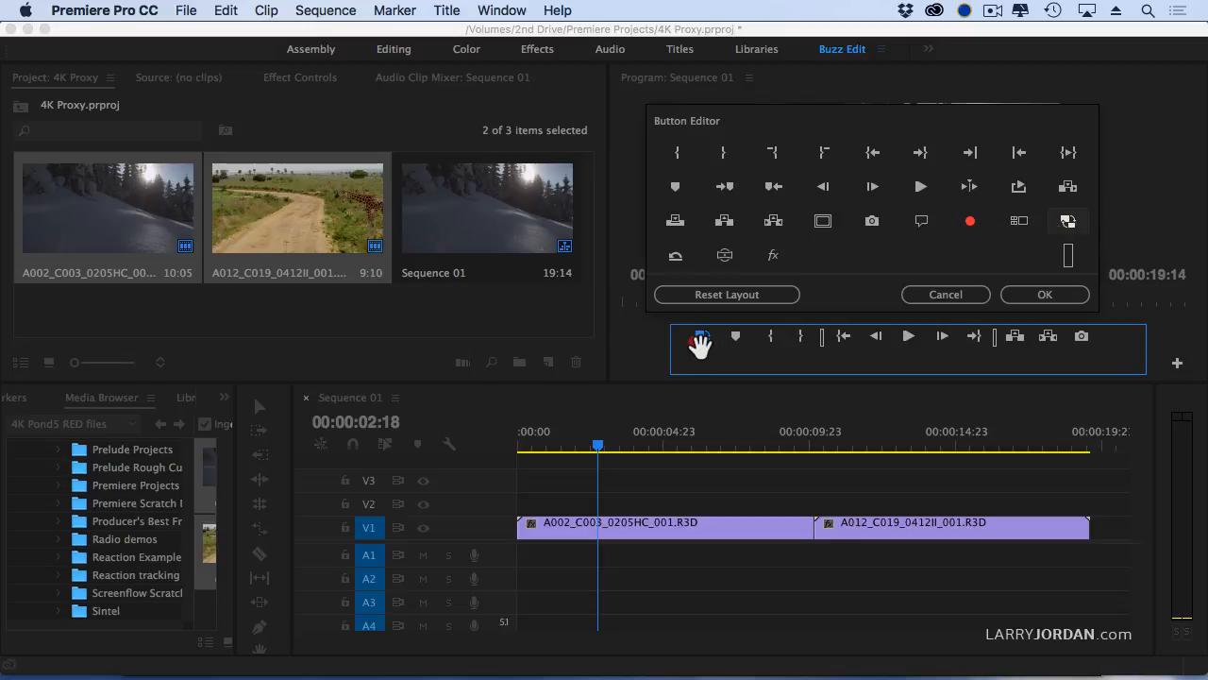
{"action": "left_click_drag", "start_coordinate": [701, 344], "coordinate": [702, 341]}
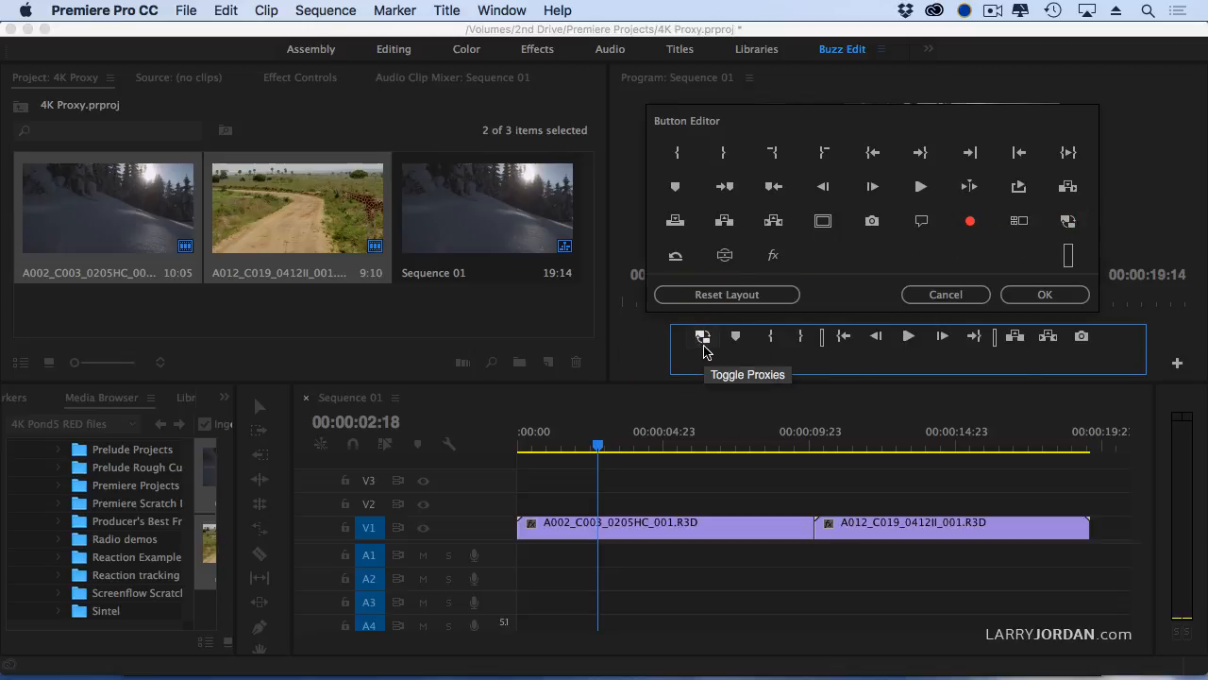
{"action": "left_click", "coordinate": [1045, 293]}
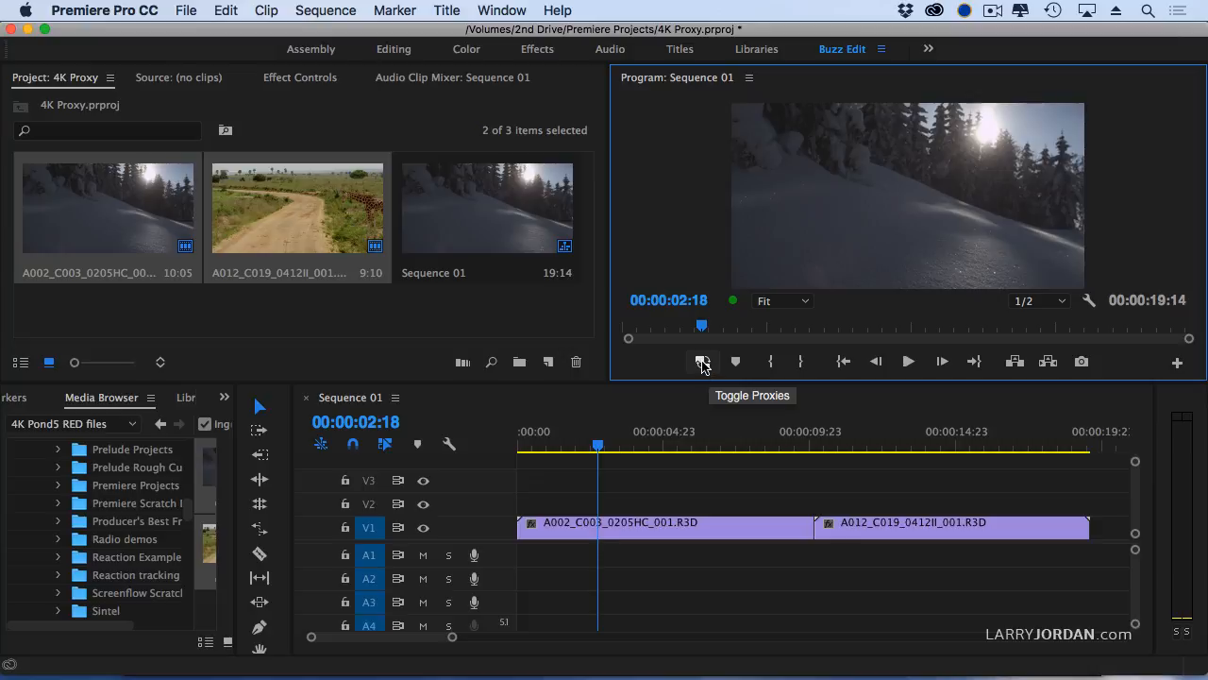
Switch proxy playback on and off several times with the Toggle Proxies button.
{"action": "left_click", "coordinate": [702, 363]}
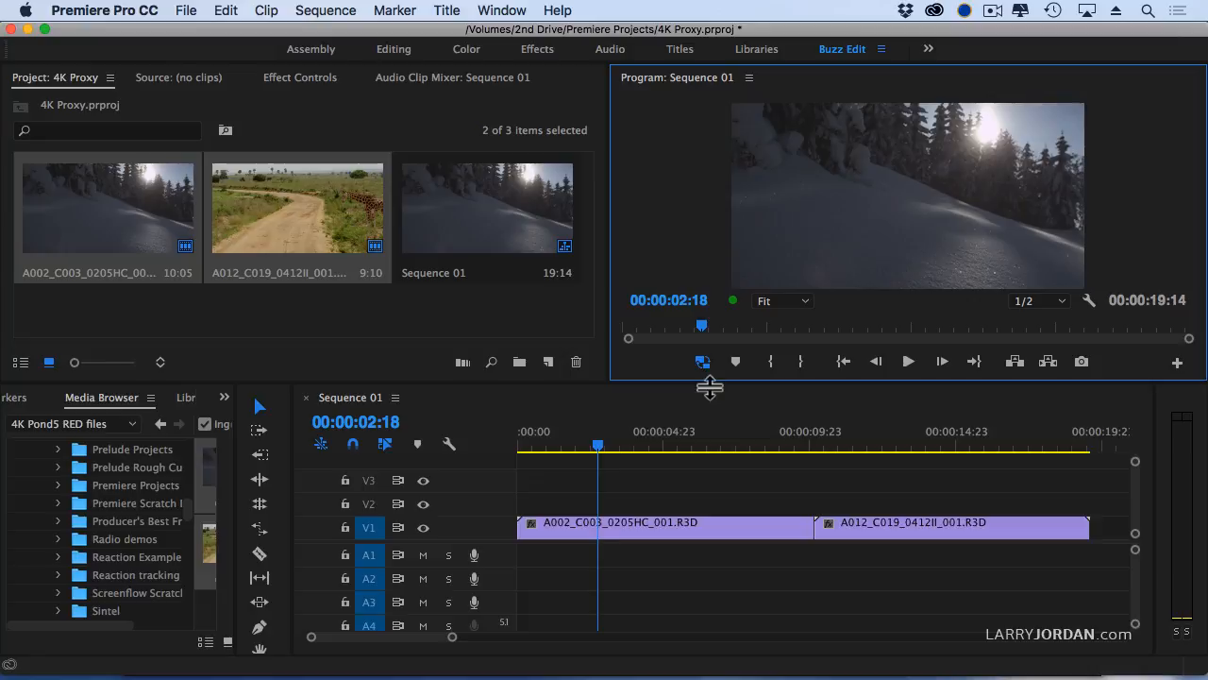
{"action": "left_click", "coordinate": [702, 362]}
{"action": "left_click", "coordinate": [703, 362]}
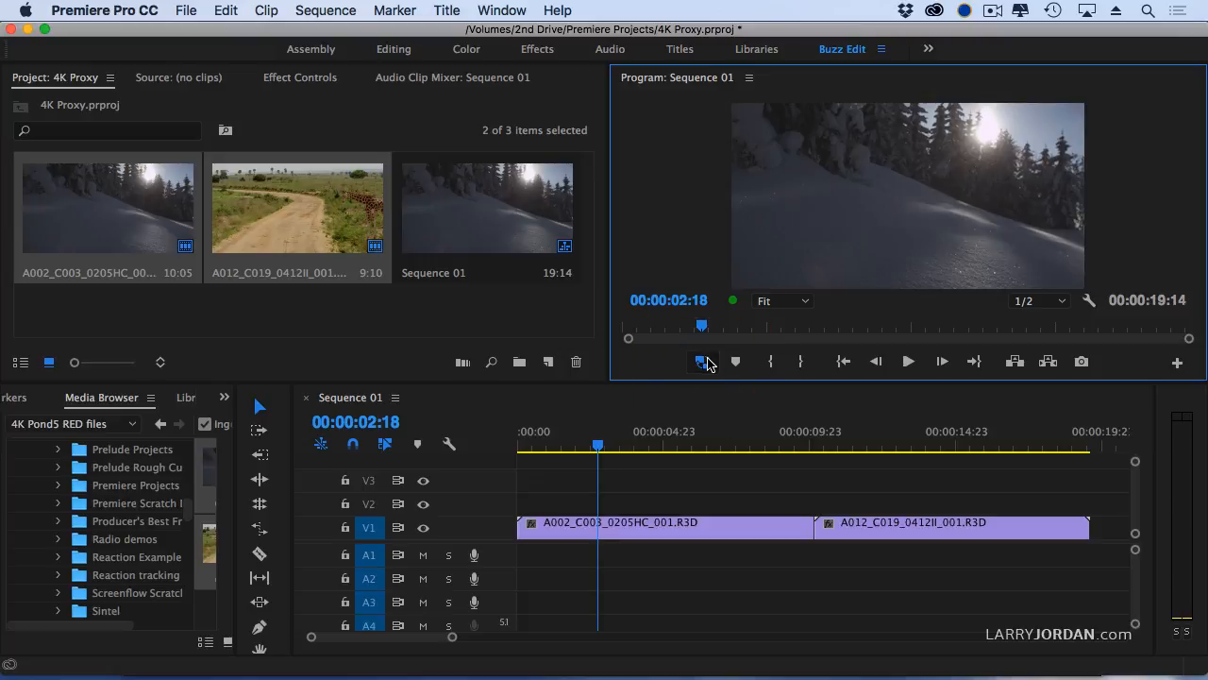
{"action": "left_click", "coordinate": [702, 363]}
Confirm Enable proxies in Media preferences, dismiss with Cancel, and switch Toggle Proxies on.
{"action": "left_click", "coordinate": [103, 10]}
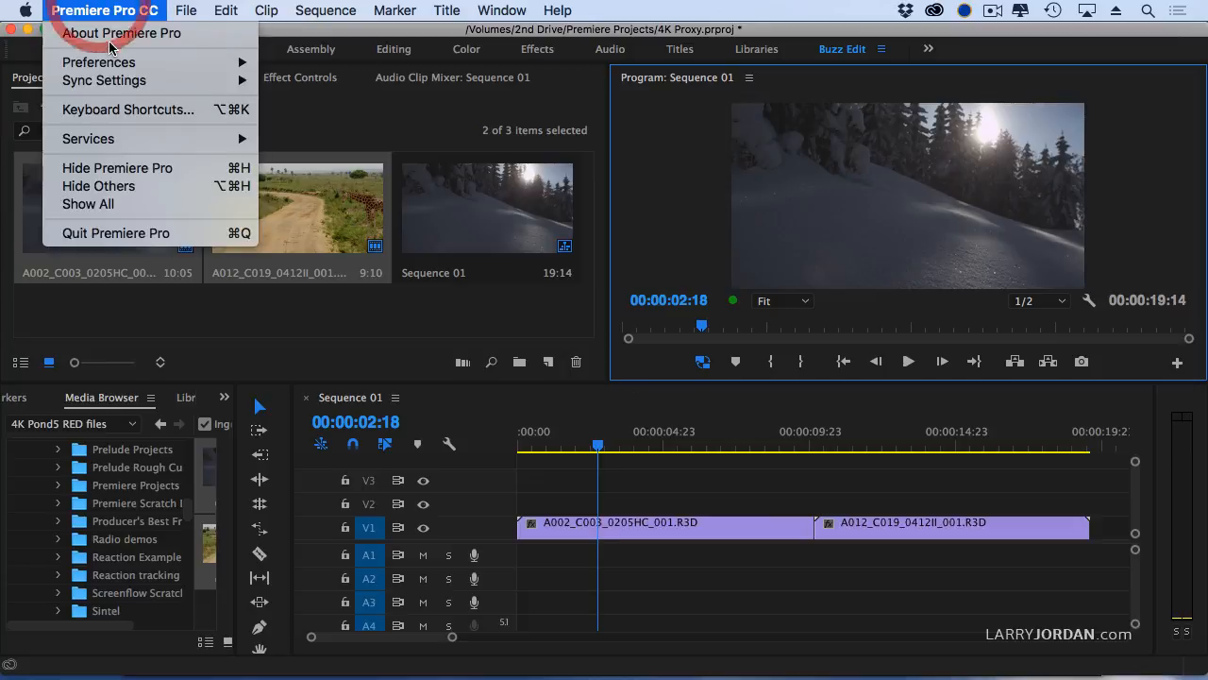
{"action": "mouse_move", "coordinate": [99, 62]}
{"action": "left_click", "coordinate": [311, 60]}
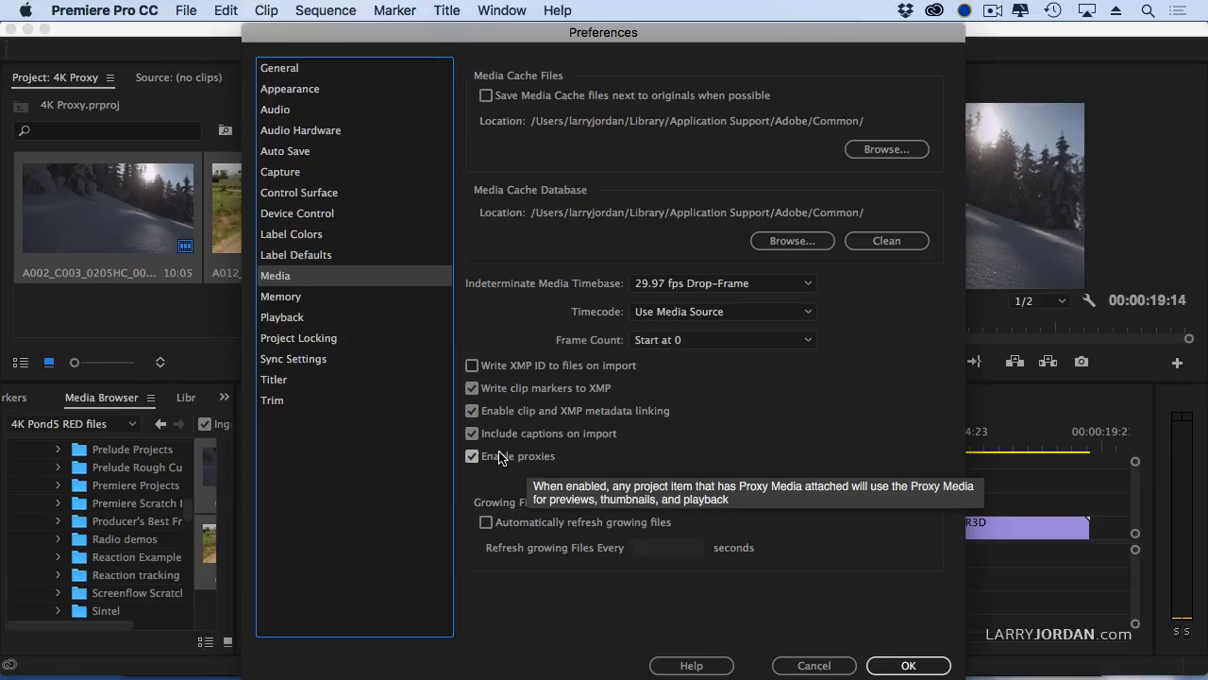
{"action": "left_click", "coordinate": [813, 665]}
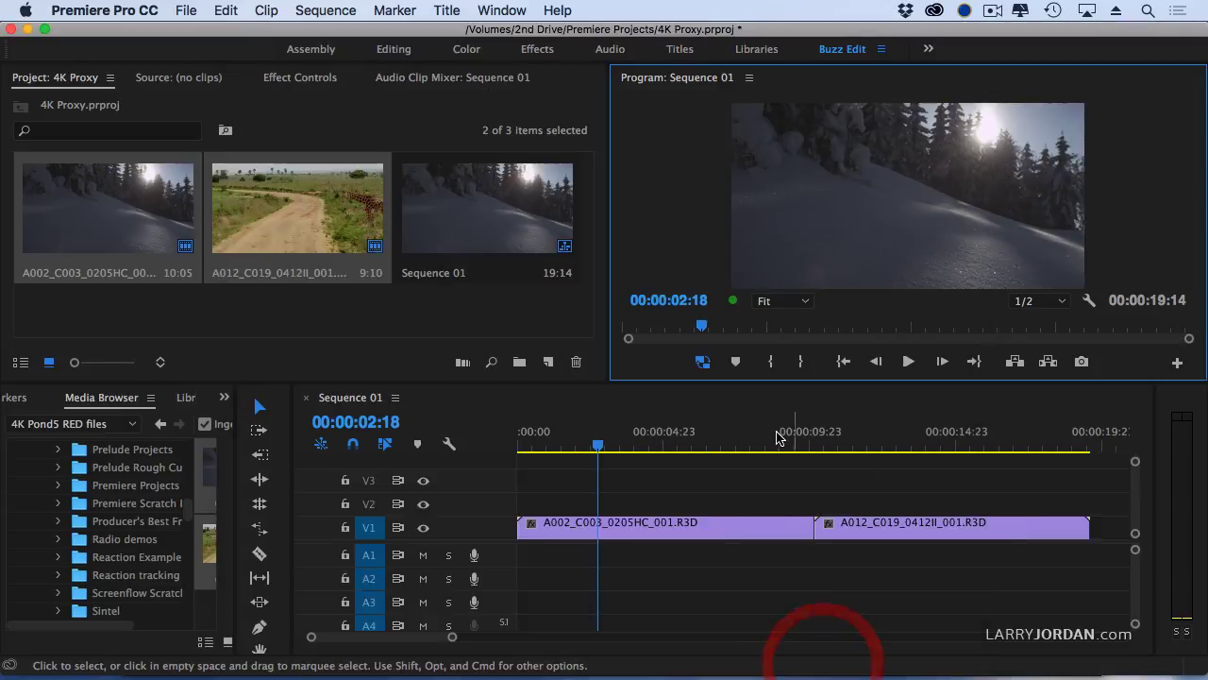
{"action": "left_click", "coordinate": [703, 361]}
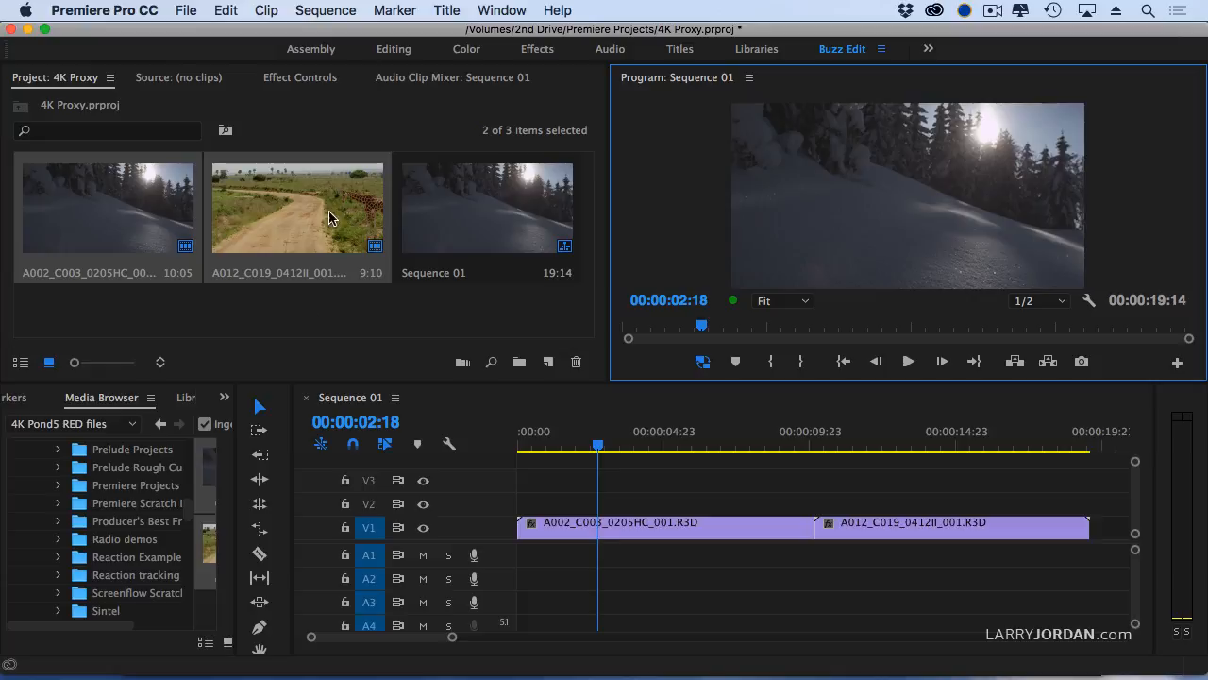
Show the Project panel as a list and reach its Metadata Display settings.
{"action": "left_click", "coordinate": [21, 363]}
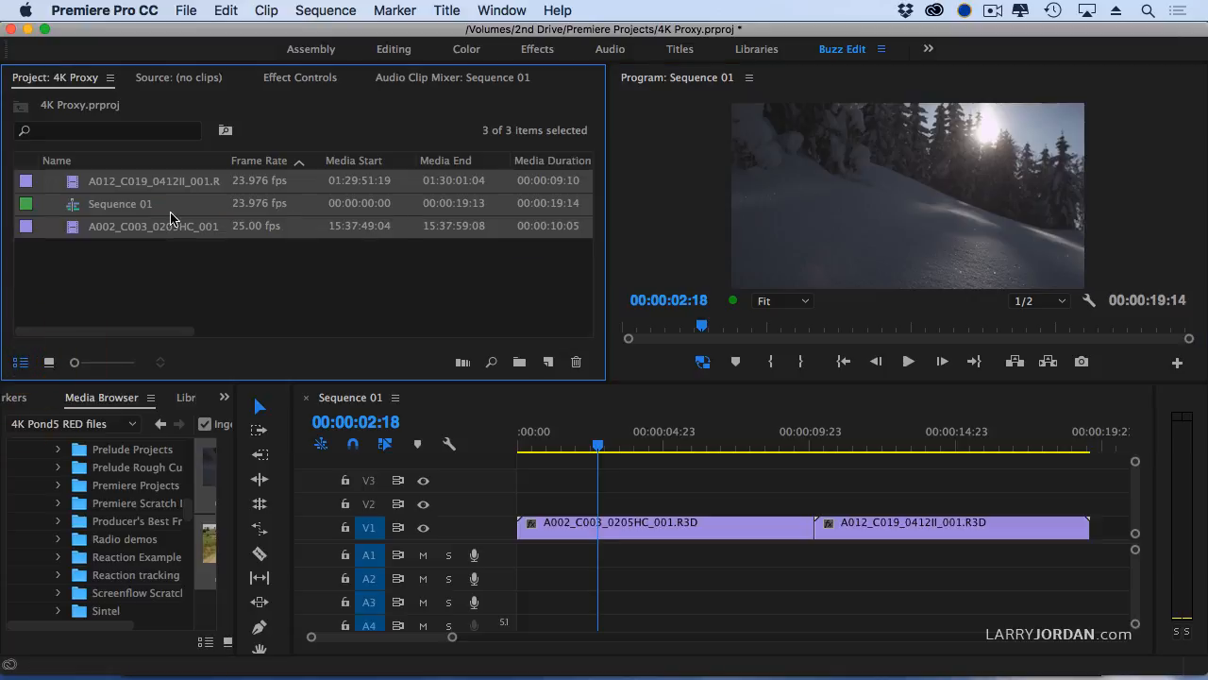
{"action": "left_click", "coordinate": [253, 263]}
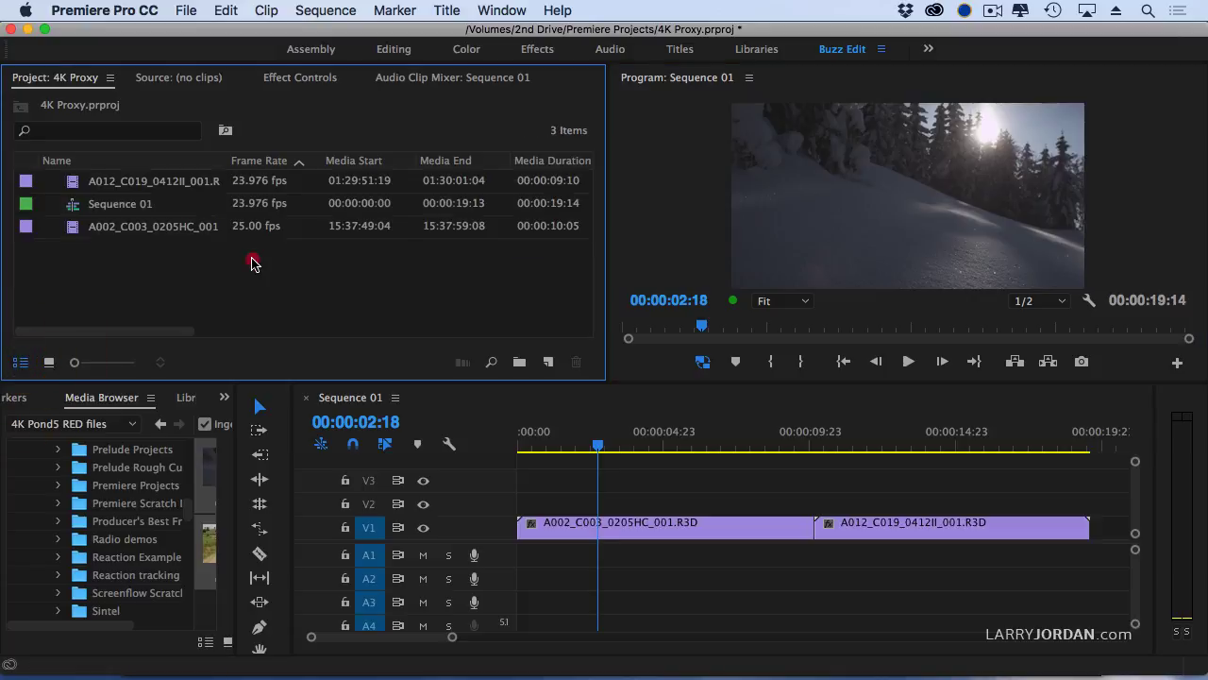
{"action": "right_click", "coordinate": [260, 161]}
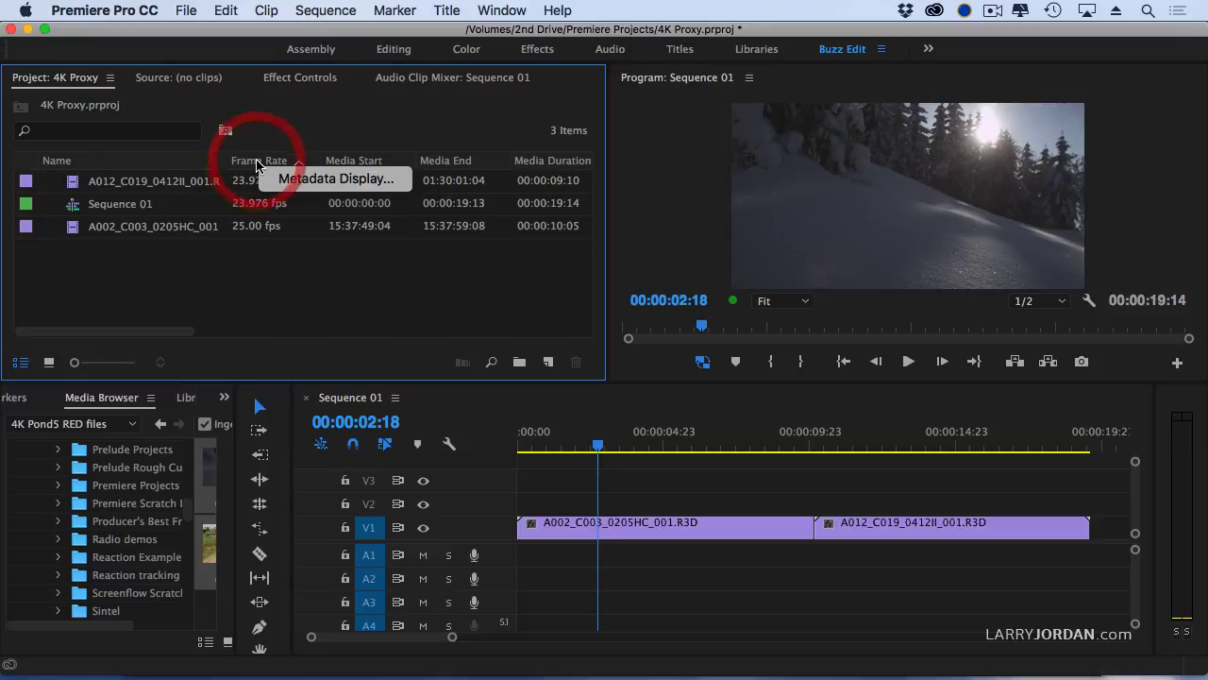
{"action": "left_click", "coordinate": [310, 180]}
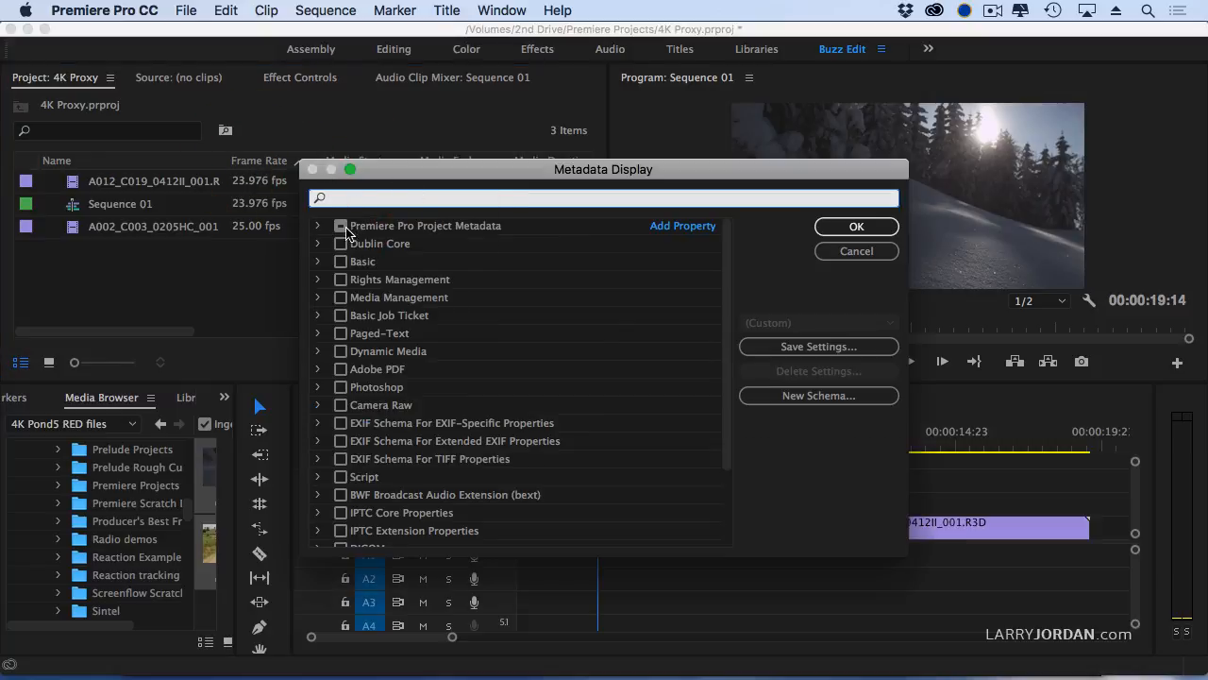
{"action": "left_click", "coordinate": [319, 225]}
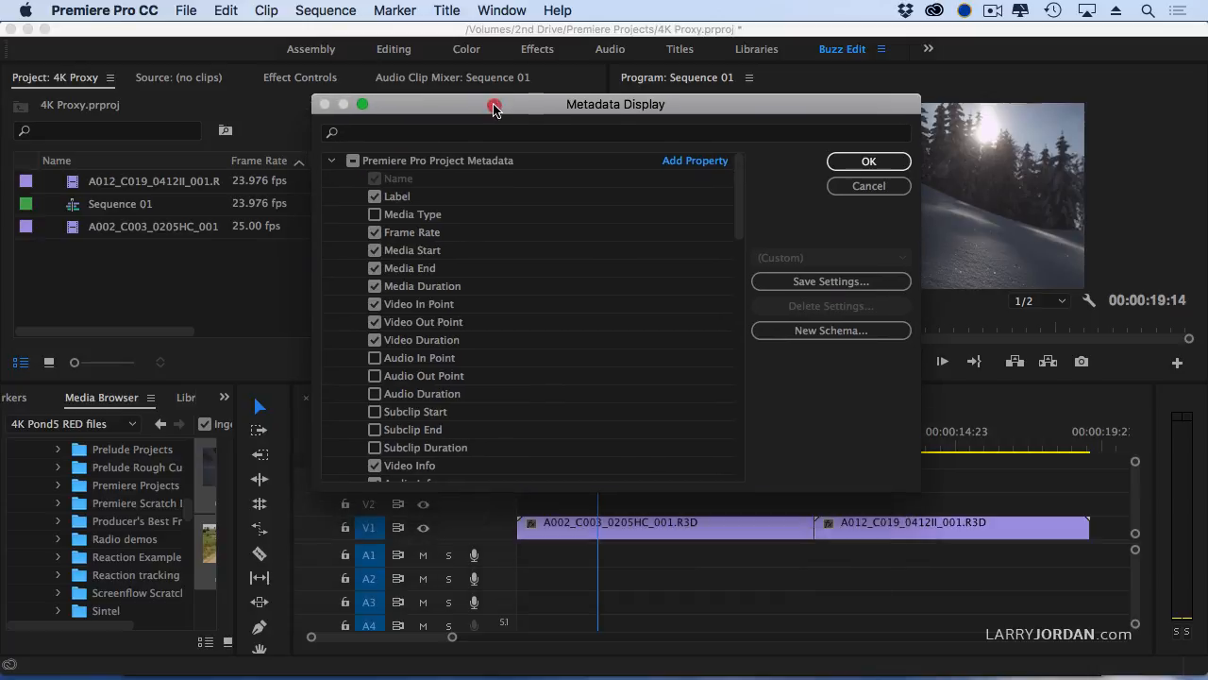
{"action": "left_click_drag", "start_coordinate": [478, 171], "coordinate": [492, 103]}
{"action": "scroll", "coordinate": [588, 291], "scroll_direction": "down", "scroll_amount": 5}
{"action": "scroll", "coordinate": [588, 290], "scroll_direction": "down", "scroll_amount": 1}
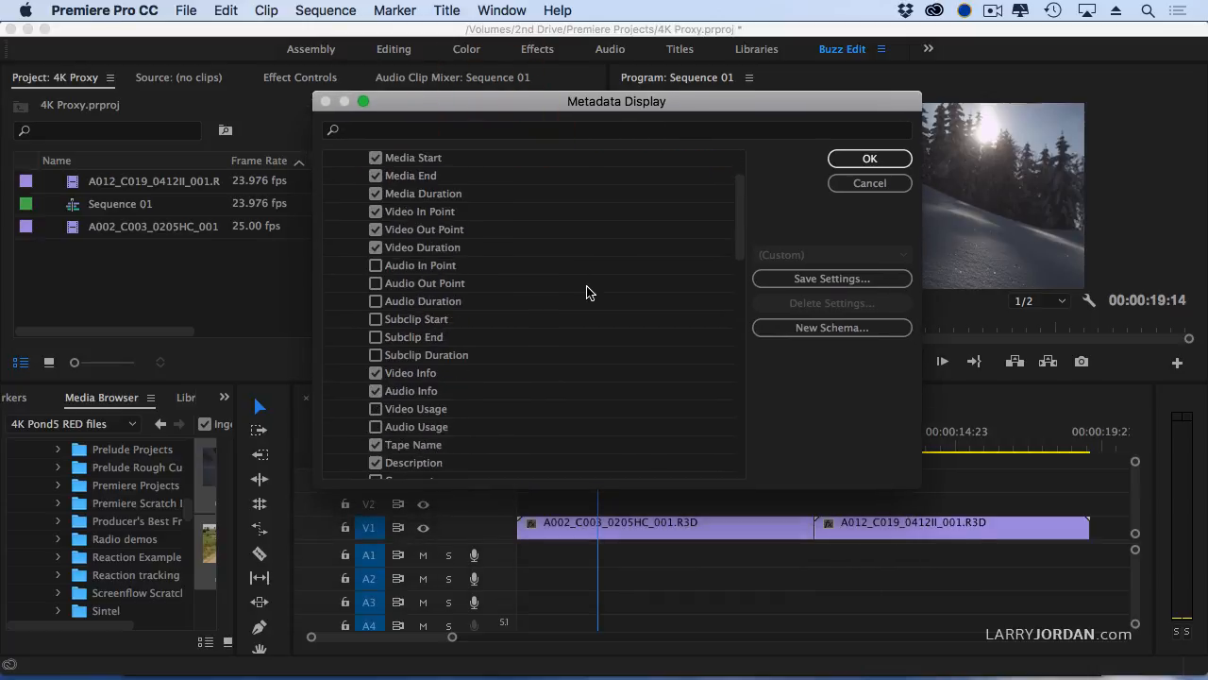
{"action": "scroll", "coordinate": [588, 291], "scroll_direction": "down", "scroll_amount": 2}
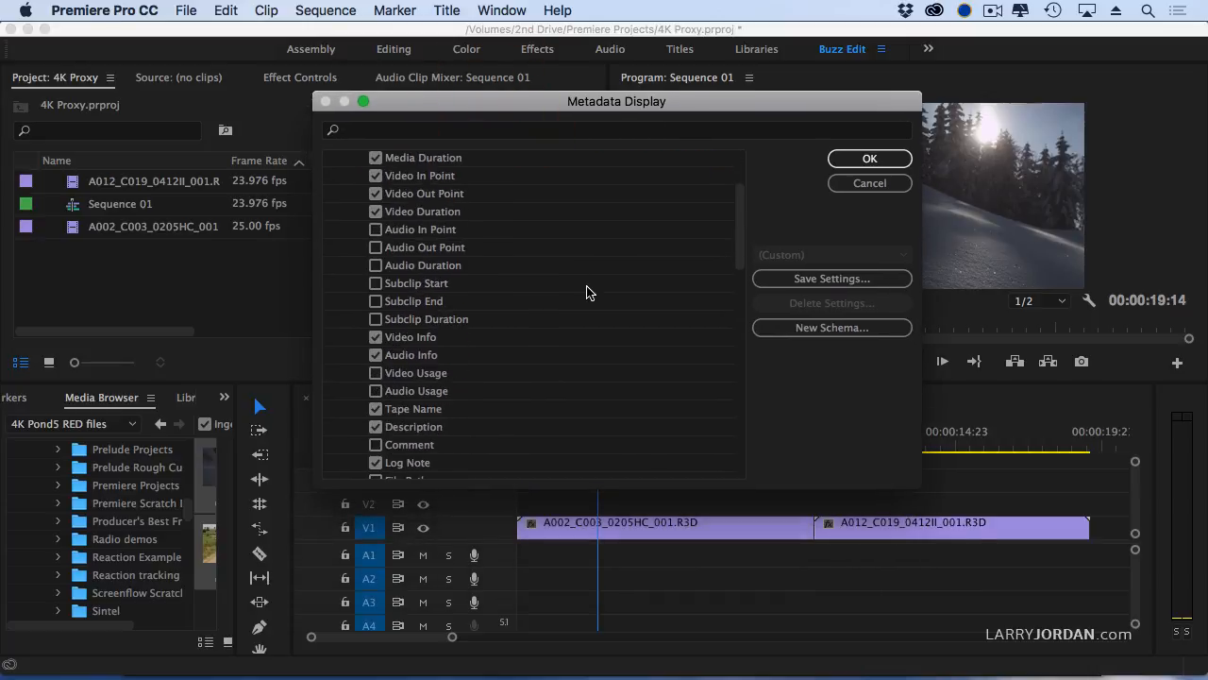
{"action": "scroll", "coordinate": [588, 291], "scroll_direction": "down", "scroll_amount": 3}
{"action": "scroll", "coordinate": [588, 291], "scroll_direction": "down", "scroll_amount": 2}
{"action": "scroll", "coordinate": [588, 291], "scroll_direction": "down", "scroll_amount": 1}
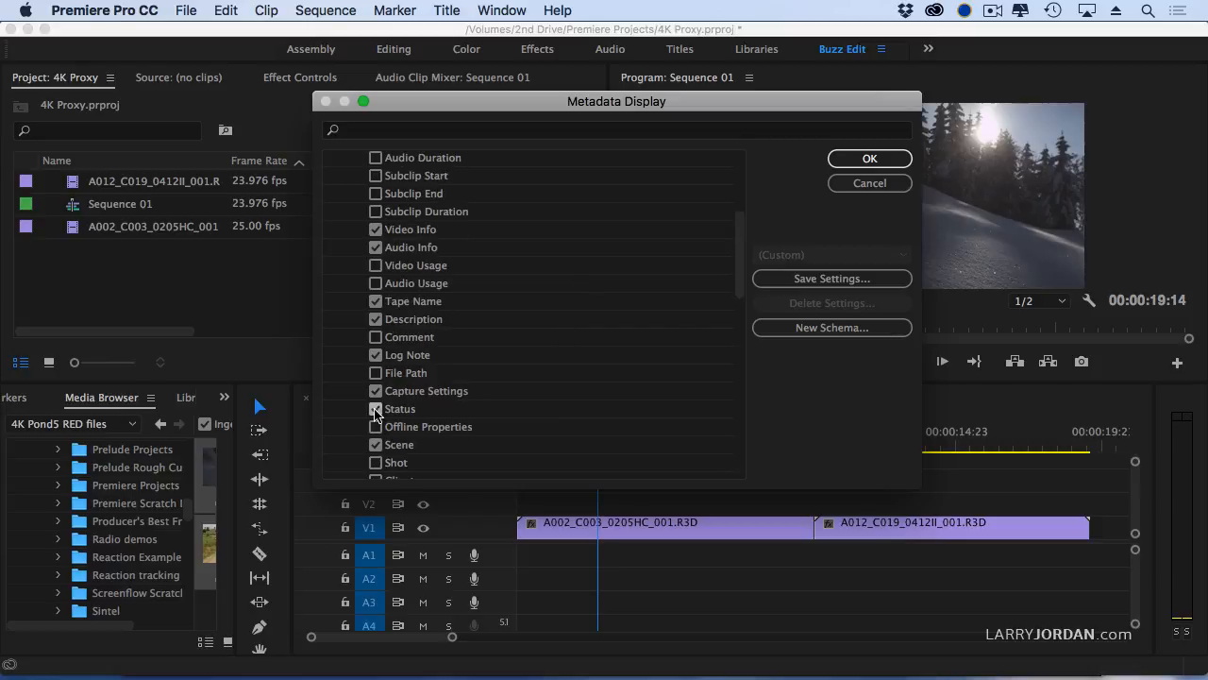
{"action": "scroll", "coordinate": [514, 406], "scroll_direction": "down", "scroll_amount": 5}
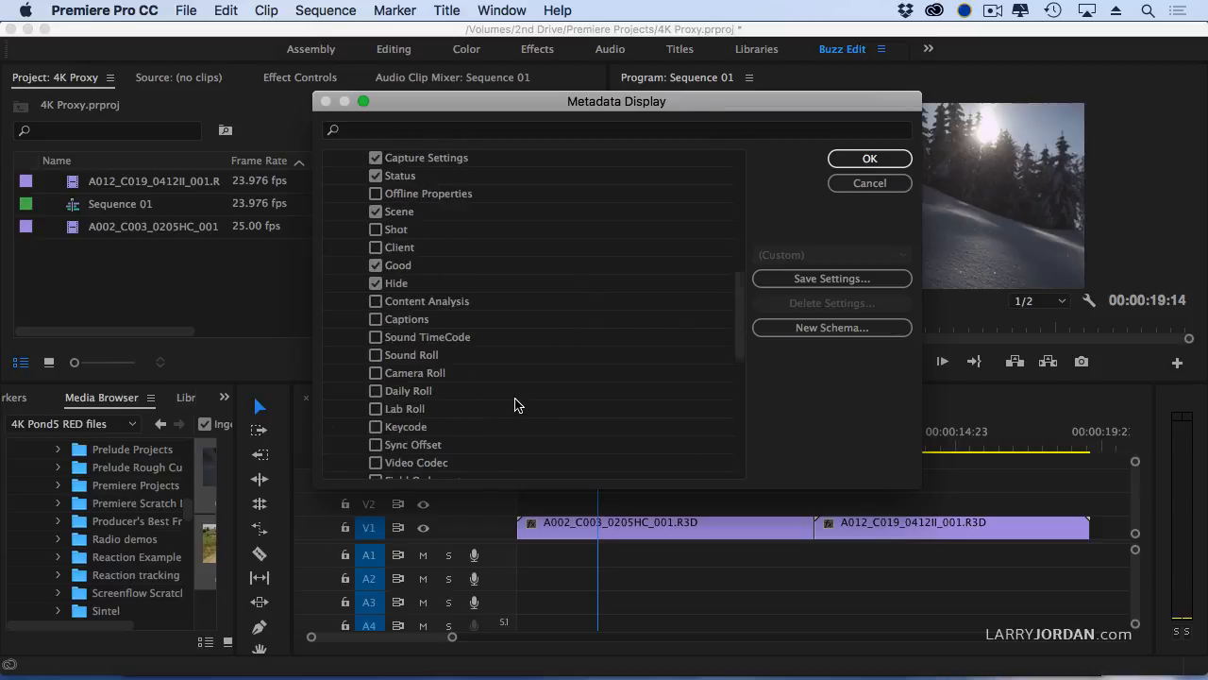
{"action": "scroll", "coordinate": [515, 406], "scroll_direction": "down", "scroll_amount": 5}
{"action": "scroll", "coordinate": [514, 405], "scroll_direction": "down", "scroll_amount": 2}
Enable the Proxy column under Premiere Pro Project Metadata and confirm.
{"action": "left_click", "coordinate": [375, 355]}
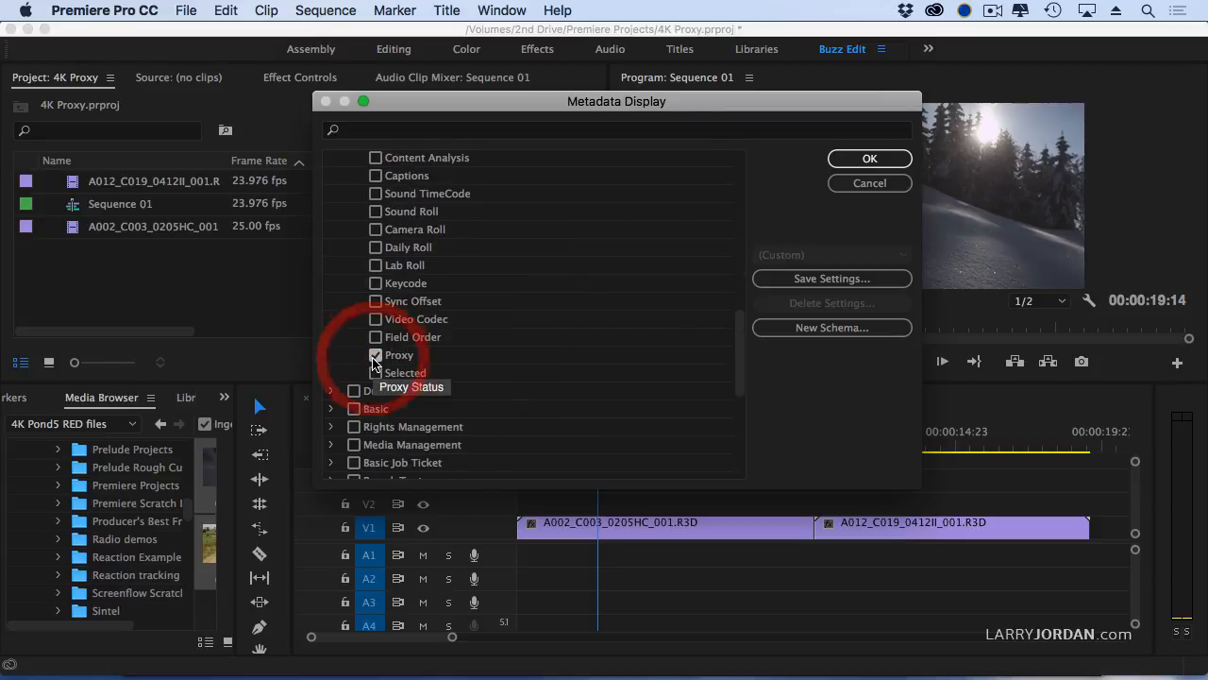
{"action": "left_click", "coordinate": [869, 158]}
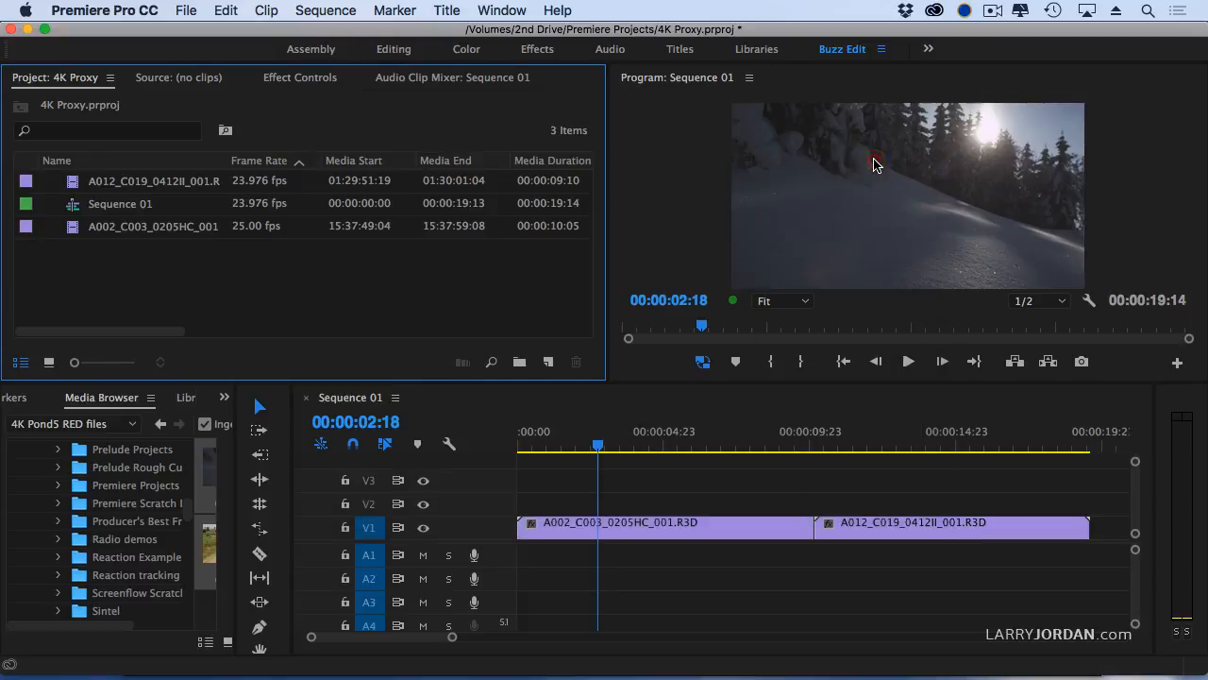
{"action": "left_click", "coordinate": [244, 290]}
Maximize the Project panel, move Status and Proxy columns beside Name, then restore the panel.
{"action": "key", "text": "grave"}
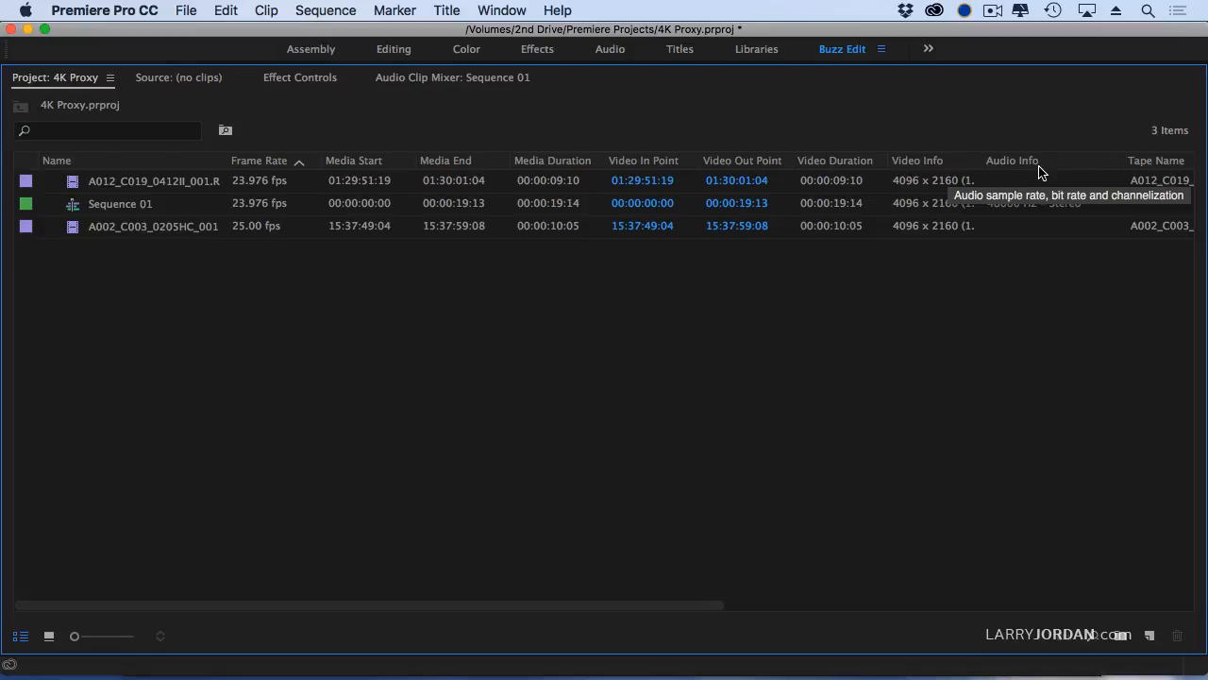
{"action": "scroll", "coordinate": [953, 263], "scroll_direction": "right", "scroll_amount": 10}
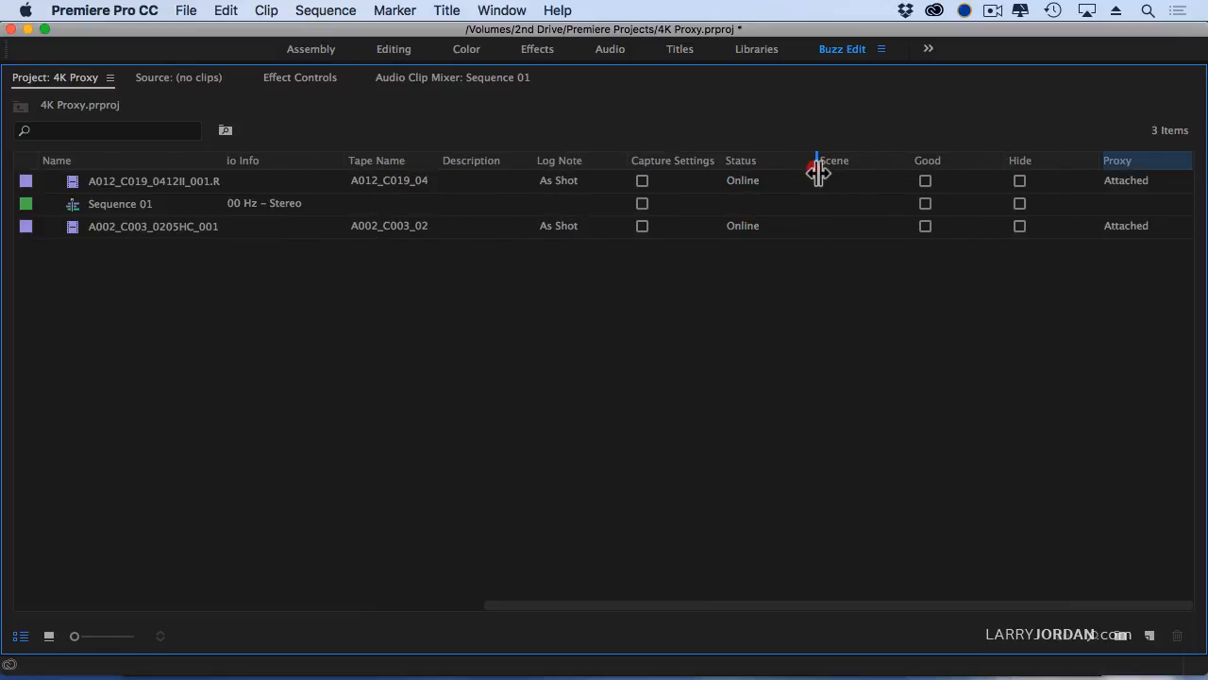
{"action": "left_click_drag", "start_coordinate": [1130, 162], "coordinate": [821, 163]}
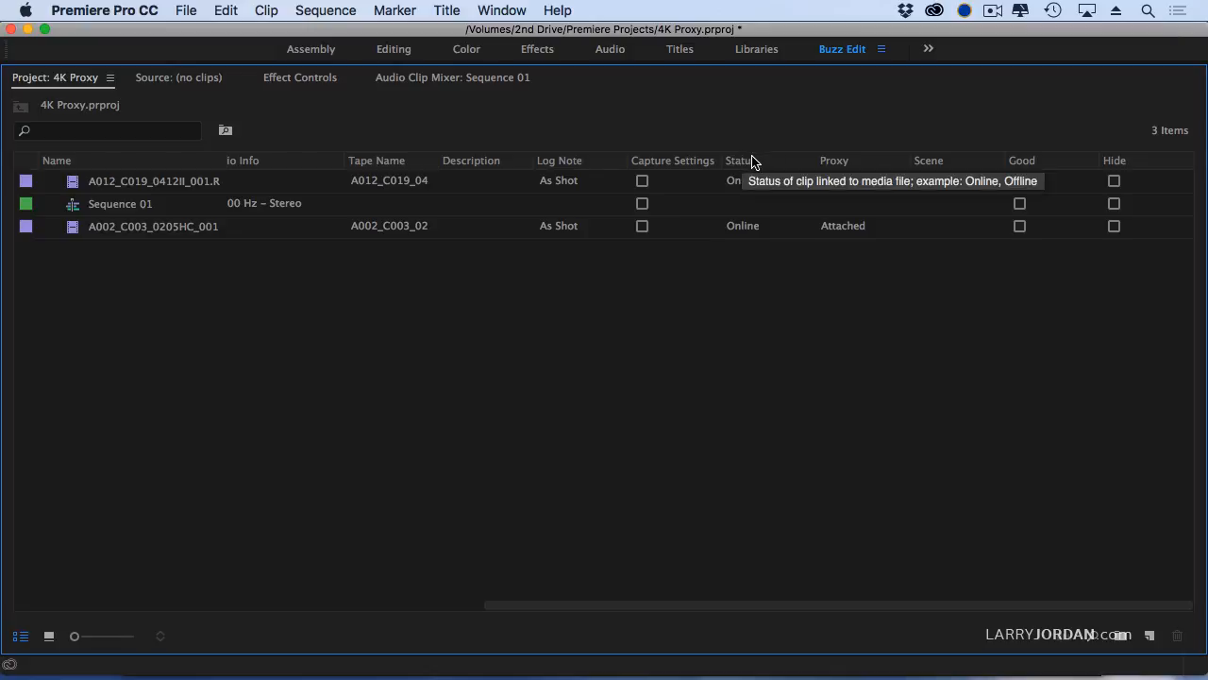
{"action": "left_click_drag", "start_coordinate": [763, 162], "coordinate": [161, 170]}
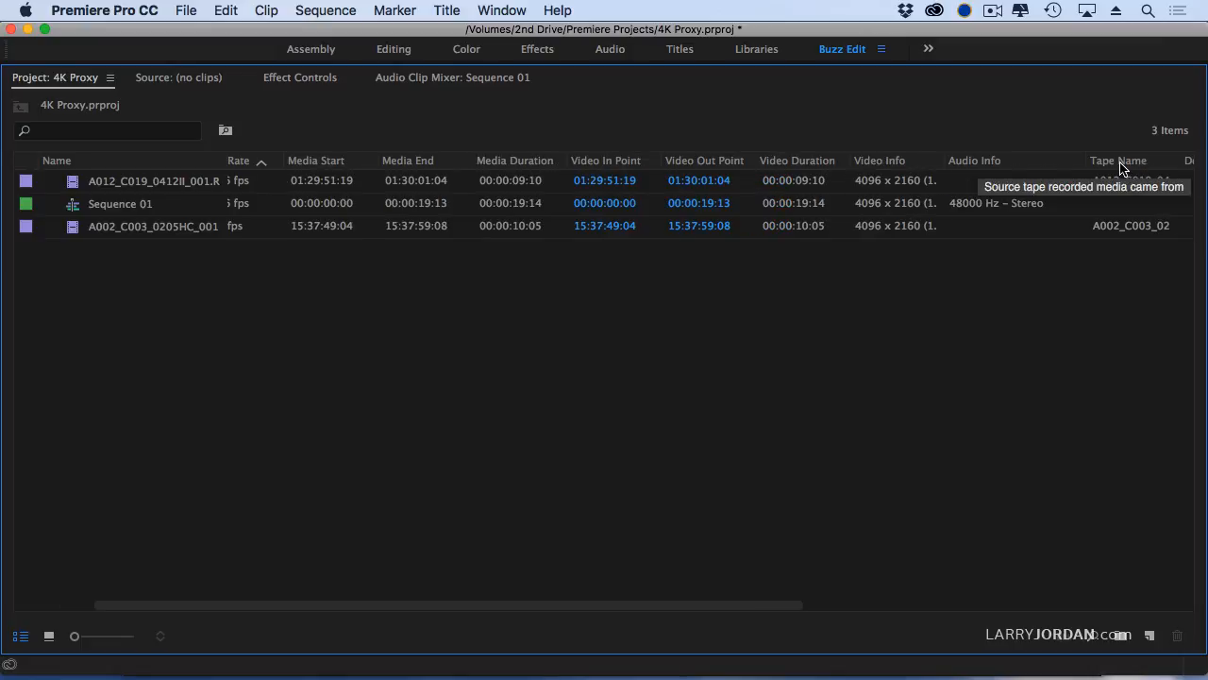
{"action": "scroll", "coordinate": [1101, 272], "scroll_direction": "right", "scroll_amount": 5}
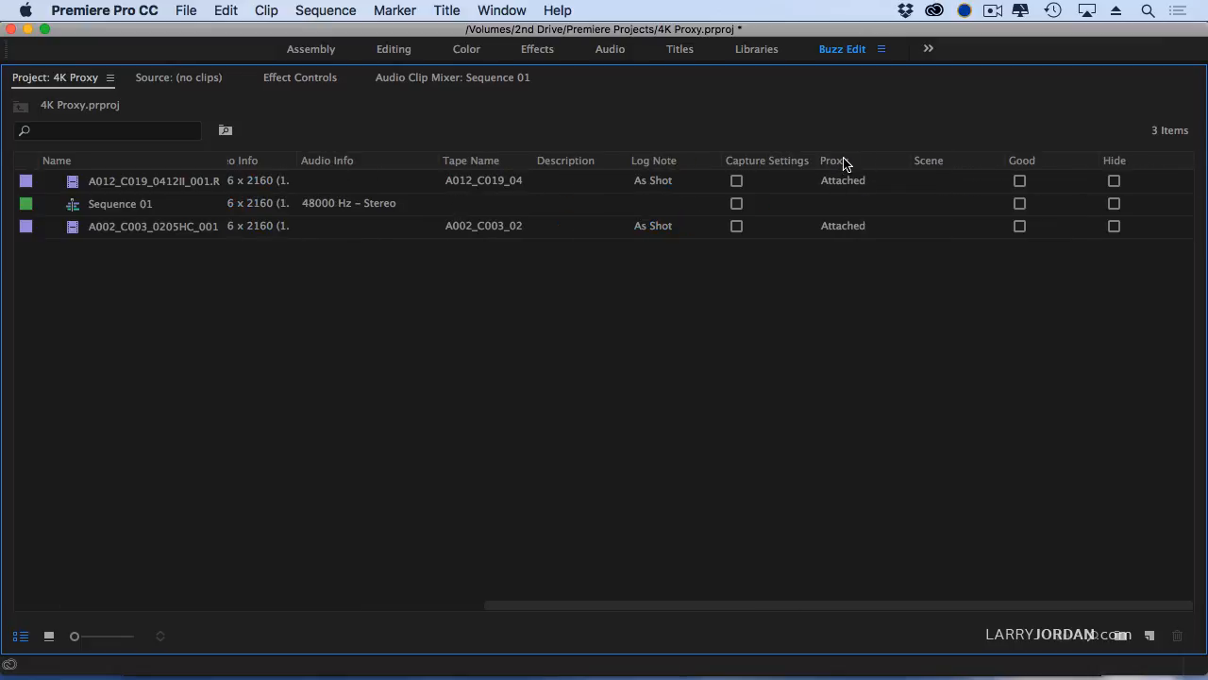
{"action": "mouse_move", "coordinate": [843, 163]}
{"action": "left_mouse_down"}
{"action": "mouse_move", "coordinate": [305, 168]}
{"action": "mouse_move", "coordinate": [387, 160]}
{"action": "left_mouse_up"}
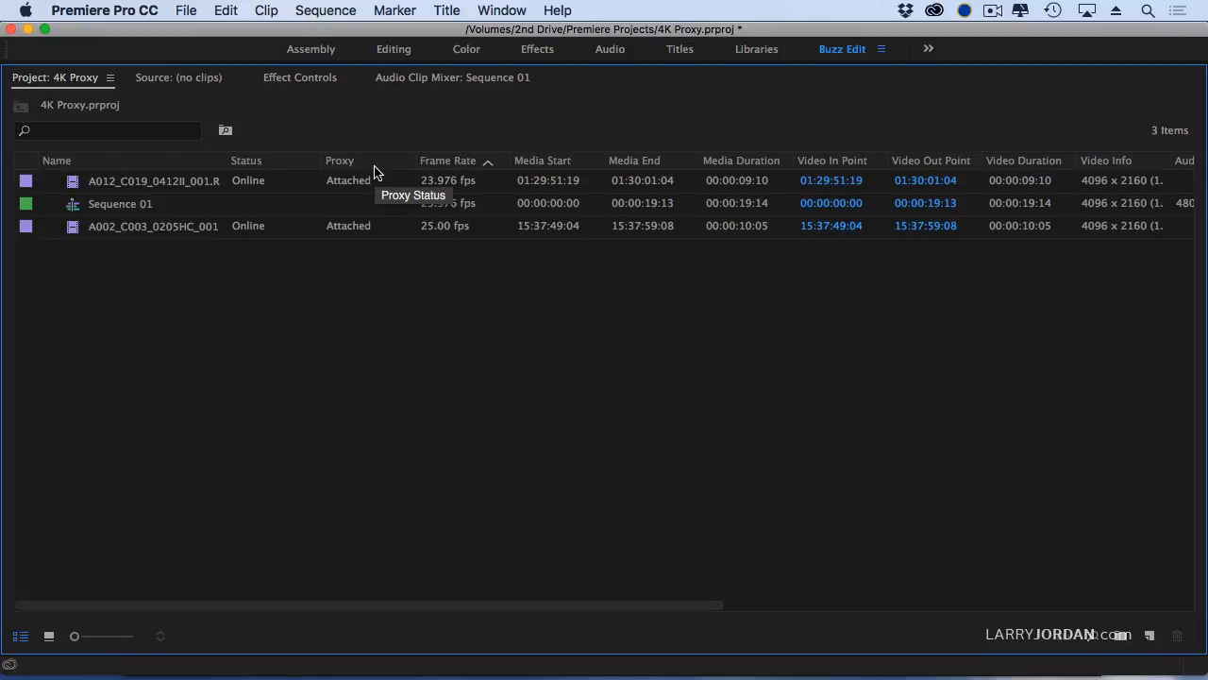
{"action": "key", "text": "grave"}
{"action": "left_click", "coordinate": [394, 314]}
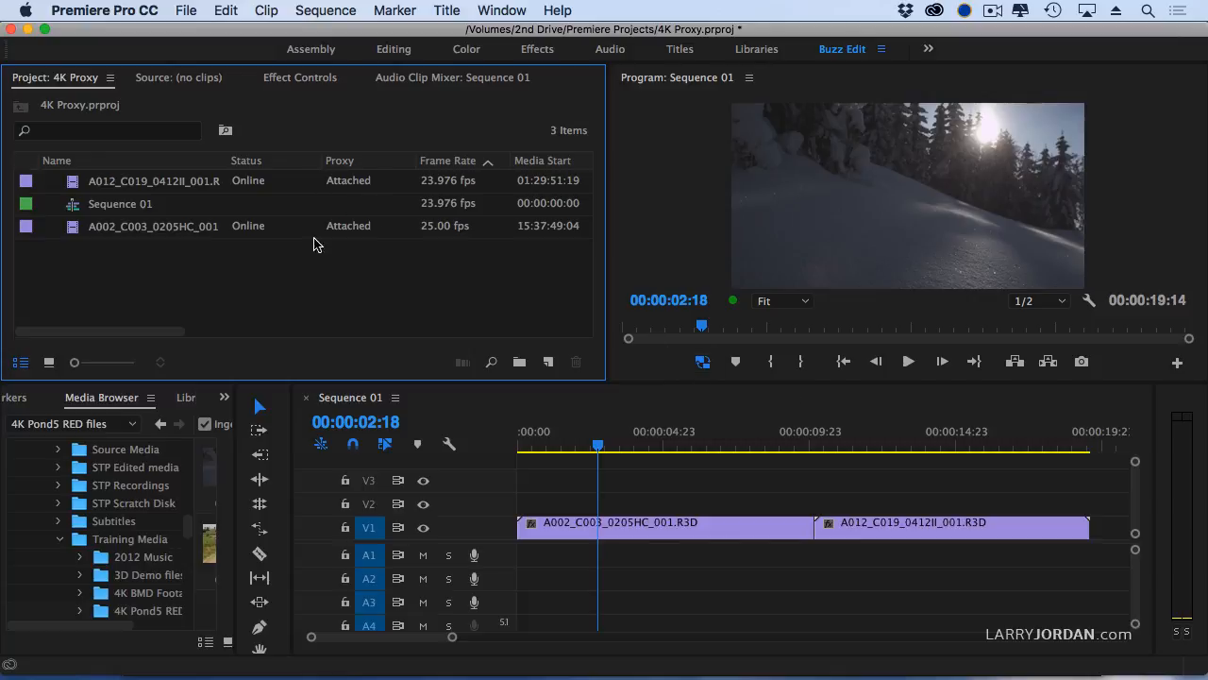
Turn Toggle Proxies on and then off so Sequence 01 plays original RED media.
{"action": "left_click", "coordinate": [706, 366]}
{"action": "left_click", "coordinate": [702, 362]}
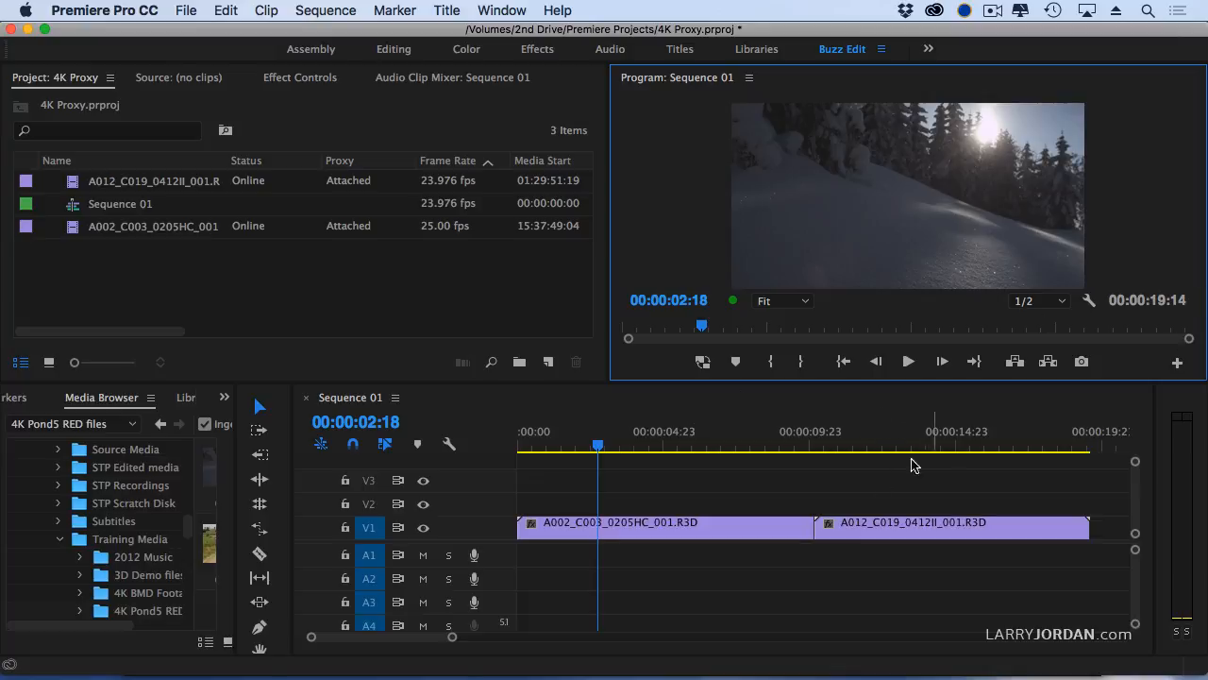
Try Program Monitor playback resolutions Full, 1/2 and 1/4.
{"action": "left_click", "coordinate": [1038, 300]}
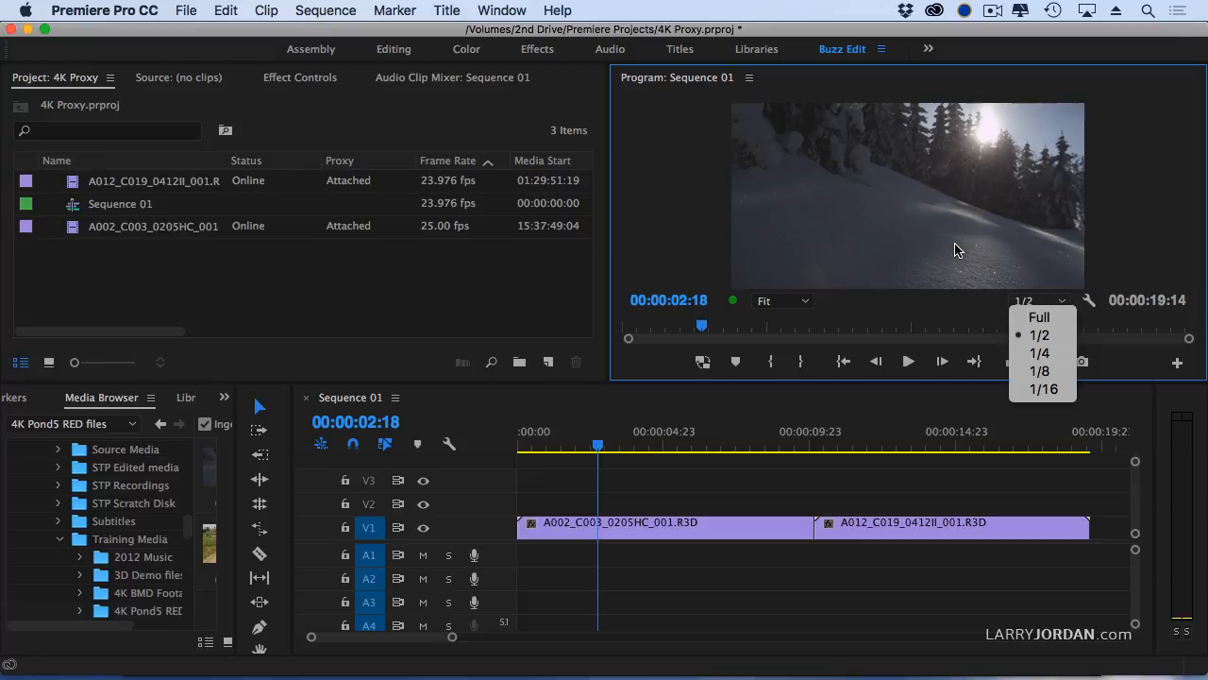
{"action": "left_click", "coordinate": [1059, 321]}
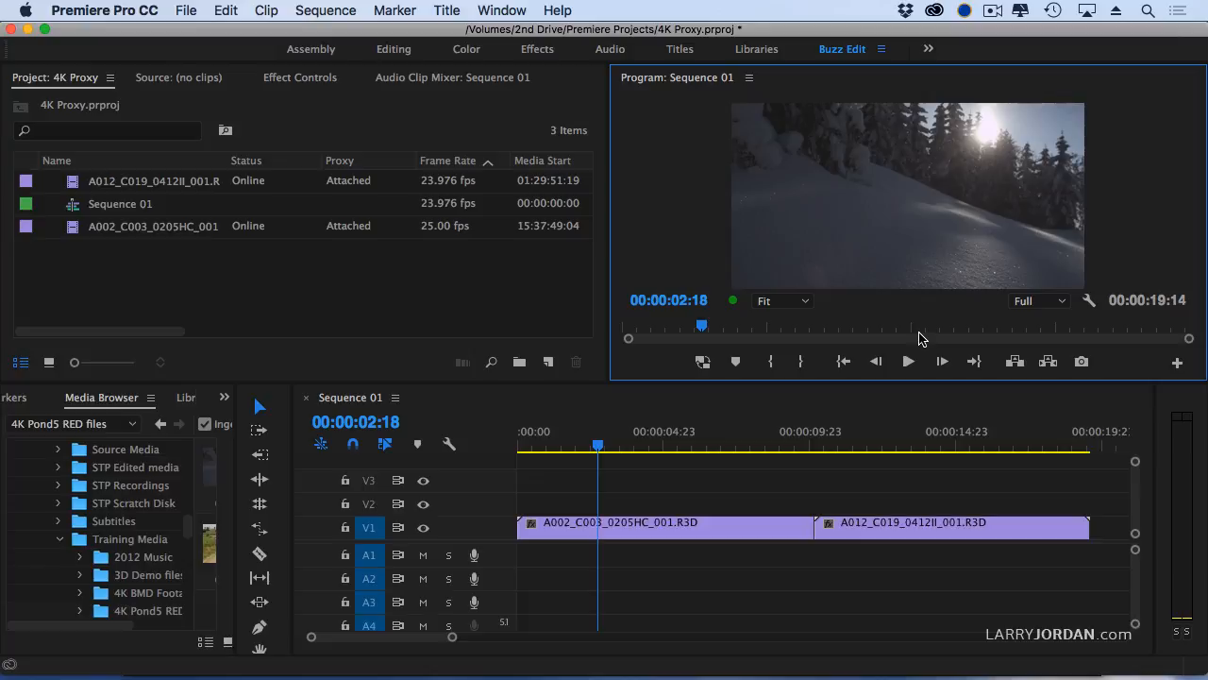
{"action": "left_click", "coordinate": [1040, 300]}
{"action": "left_click", "coordinate": [1040, 338]}
{"action": "left_click", "coordinate": [1025, 304]}
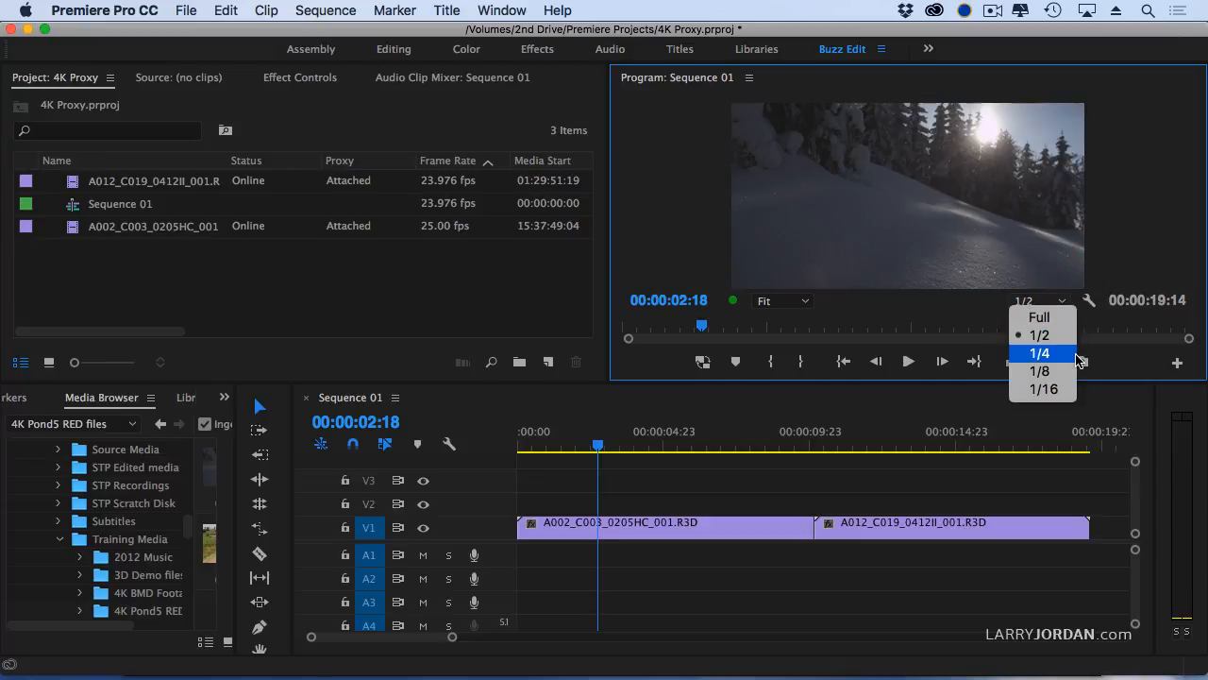
{"action": "left_click", "coordinate": [1047, 349]}
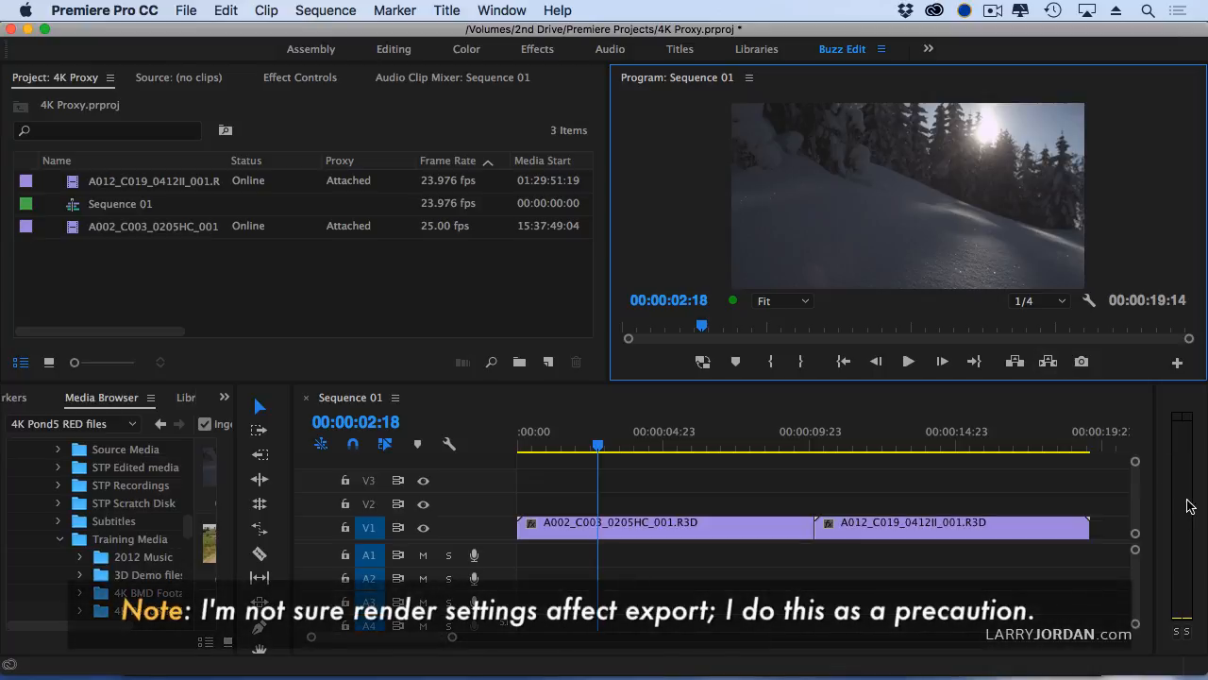
Set the playback resolution to Full.
{"action": "left_click", "coordinate": [1023, 300]}
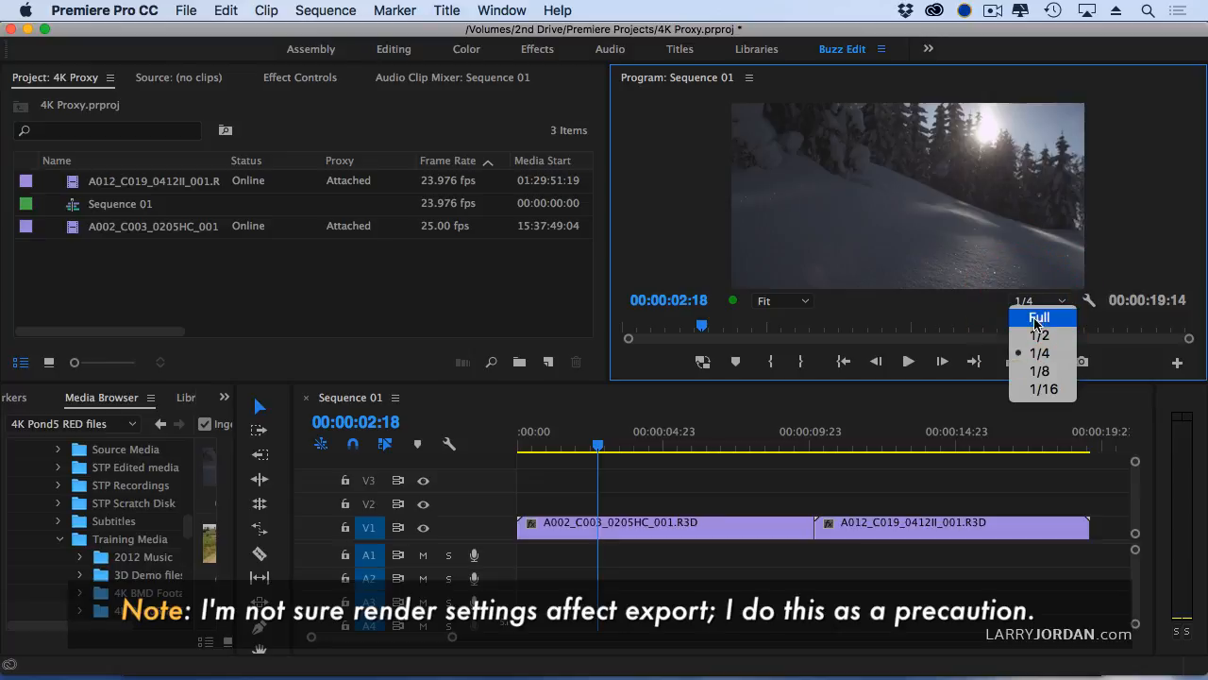
{"action": "left_click", "coordinate": [1039, 318]}
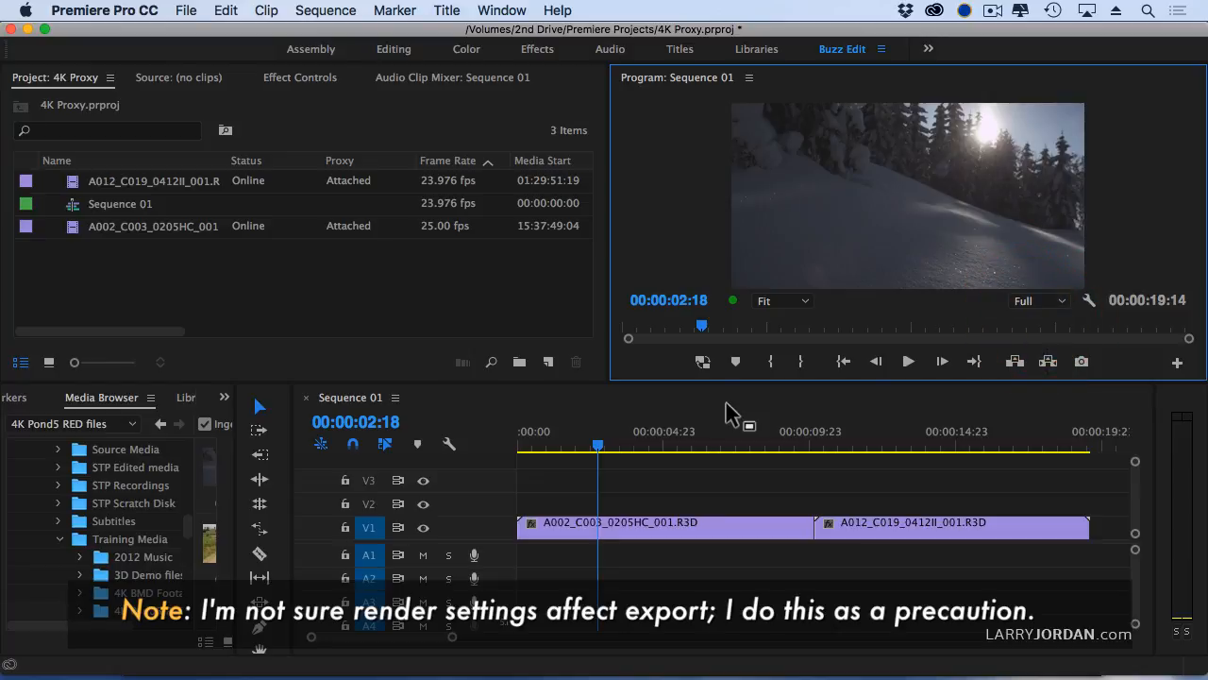